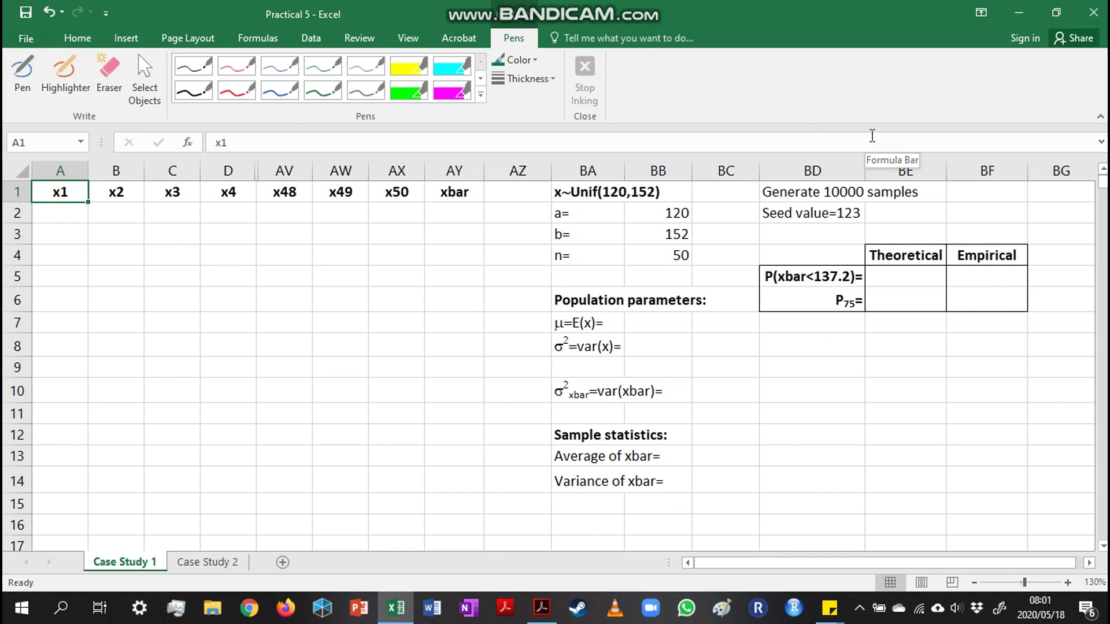
Handwrite the formula E(x) = (a+b)/2 in green ink below the Theoretical/Empirical table
{"action": "left_click", "coordinate": [331, 96]}
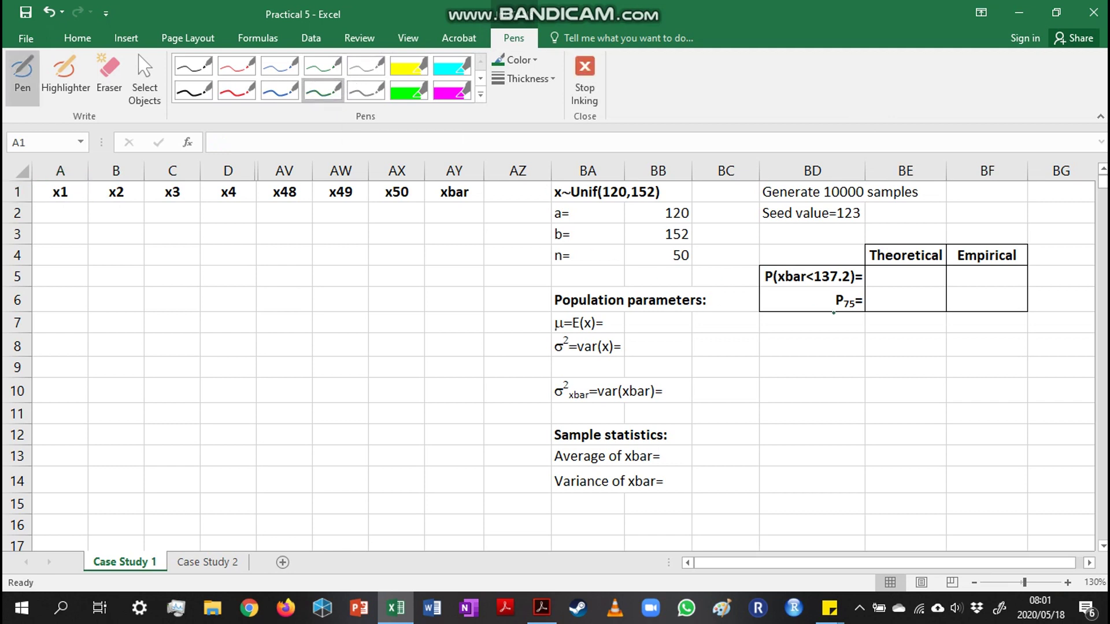
{"action": "mouse_move", "coordinate": [884, 331]}
{"action": "left_mouse_down"}
{"action": "mouse_move", "coordinate": [881, 359]}
{"action": "mouse_move", "coordinate": [868, 348]}
{"action": "mouse_move", "coordinate": [896, 334]}
{"action": "mouse_move", "coordinate": [891, 362]}
{"action": "mouse_move", "coordinate": [942, 344]}
{"action": "left_mouse_up"}
{"action": "left_click_drag", "start_coordinate": [931, 350], "coordinate": [981, 338]}
{"action": "mouse_move", "coordinate": [974, 333]}
{"action": "left_mouse_down"}
{"action": "mouse_move", "coordinate": [995, 324]}
{"action": "mouse_move", "coordinate": [1025, 352]}
{"action": "mouse_move", "coordinate": [998, 375]}
{"action": "left_mouse_up"}
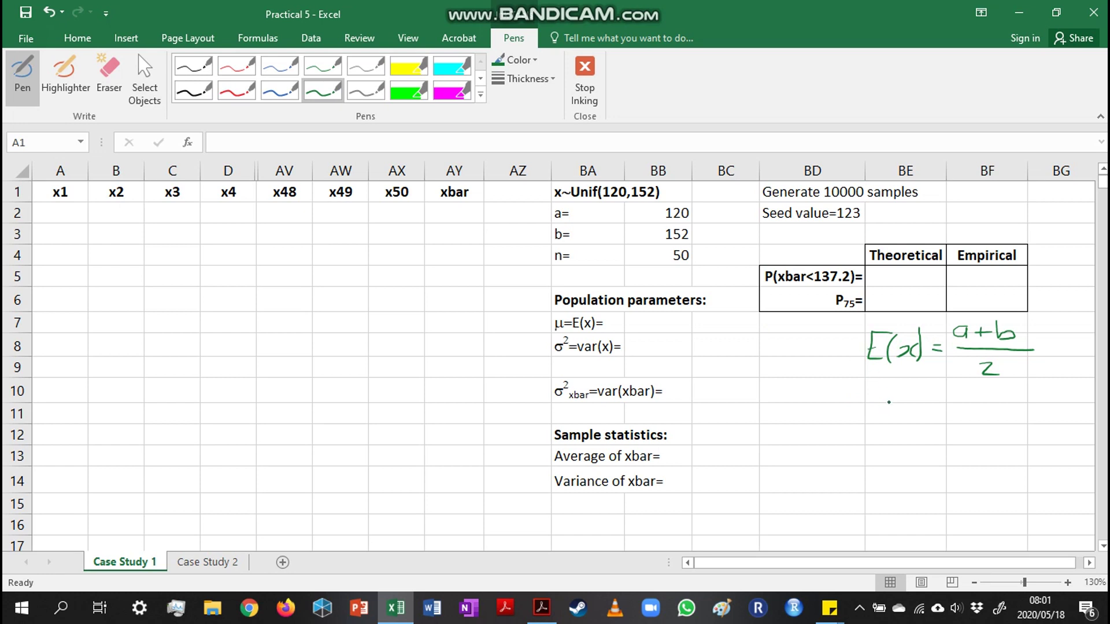
Handwrite the population variance formula σx² = (b−a)²/12 in ink below the E(x) formula
{"action": "mouse_move", "coordinate": [870, 404]}
{"action": "left_mouse_down"}
{"action": "mouse_move", "coordinate": [897, 410]}
{"action": "mouse_move", "coordinate": [874, 426]}
{"action": "mouse_move", "coordinate": [889, 427]}
{"action": "mouse_move", "coordinate": [954, 396]}
{"action": "mouse_move", "coordinate": [998, 401]}
{"action": "mouse_move", "coordinate": [1006, 385]}
{"action": "mouse_move", "coordinate": [1006, 412]}
{"action": "left_mouse_up"}
{"action": "left_click_drag", "start_coordinate": [948, 384], "coordinate": [943, 411]}
{"action": "left_click", "coordinate": [1012, 389]}
{"action": "left_click_drag", "start_coordinate": [1019, 386], "coordinate": [1030, 392]}
{"action": "mouse_move", "coordinate": [947, 418]}
{"action": "left_mouse_down"}
{"action": "mouse_move", "coordinate": [1014, 416]}
{"action": "mouse_move", "coordinate": [965, 435]}
{"action": "mouse_move", "coordinate": [986, 434]}
{"action": "left_mouse_up"}
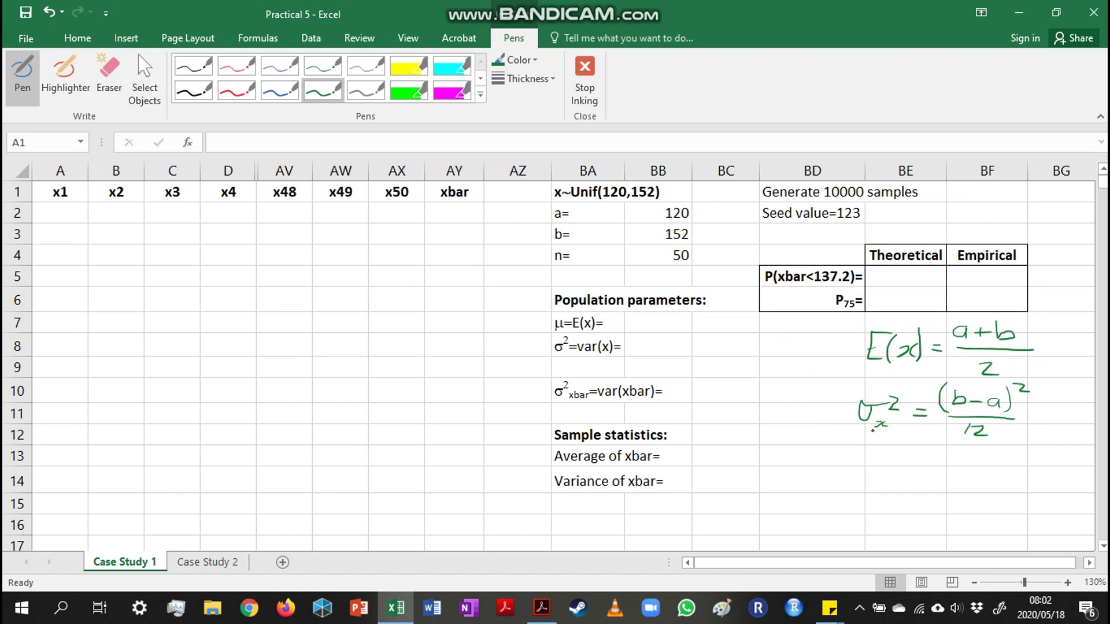
Ink "μ=" before E(x), write the sample-mean variance formula σx̄² = σx²/n below the others, and stop inking
{"action": "mouse_move", "coordinate": [846, 344]}
{"action": "left_mouse_down"}
{"action": "mouse_move", "coordinate": [861, 354]}
{"action": "mouse_move", "coordinate": [815, 361]}
{"action": "mouse_move", "coordinate": [845, 360]}
{"action": "left_mouse_up"}
{"action": "mouse_move", "coordinate": [837, 474]}
{"action": "left_mouse_down"}
{"action": "mouse_move", "coordinate": [853, 473]}
{"action": "mouse_move", "coordinate": [850, 499]}
{"action": "mouse_move", "coordinate": [866, 480]}
{"action": "mouse_move", "coordinate": [852, 488]}
{"action": "mouse_move", "coordinate": [900, 484]}
{"action": "left_mouse_up"}
{"action": "left_click_drag", "start_coordinate": [885, 492], "coordinate": [900, 490]}
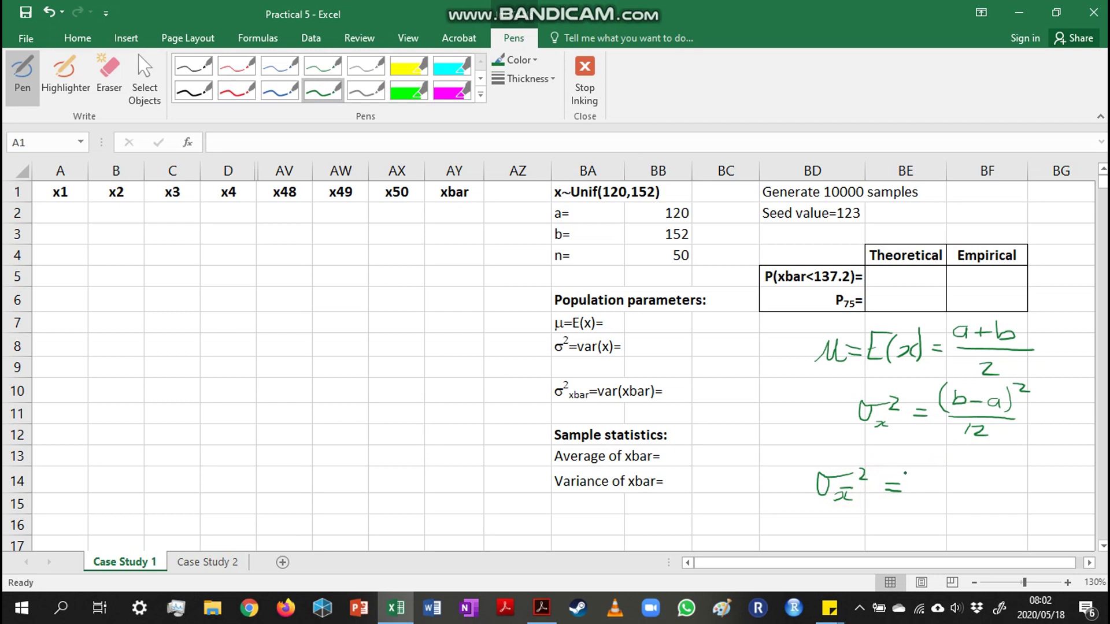
{"action": "left_click_drag", "start_coordinate": [950, 456], "coordinate": [981, 462]}
{"action": "left_click", "coordinate": [976, 454]}
{"action": "mouse_move", "coordinate": [926, 488]}
{"action": "left_mouse_down"}
{"action": "mouse_move", "coordinate": [984, 487]}
{"action": "mouse_move", "coordinate": [952, 501]}
{"action": "mouse_move", "coordinate": [956, 513]}
{"action": "left_mouse_up"}
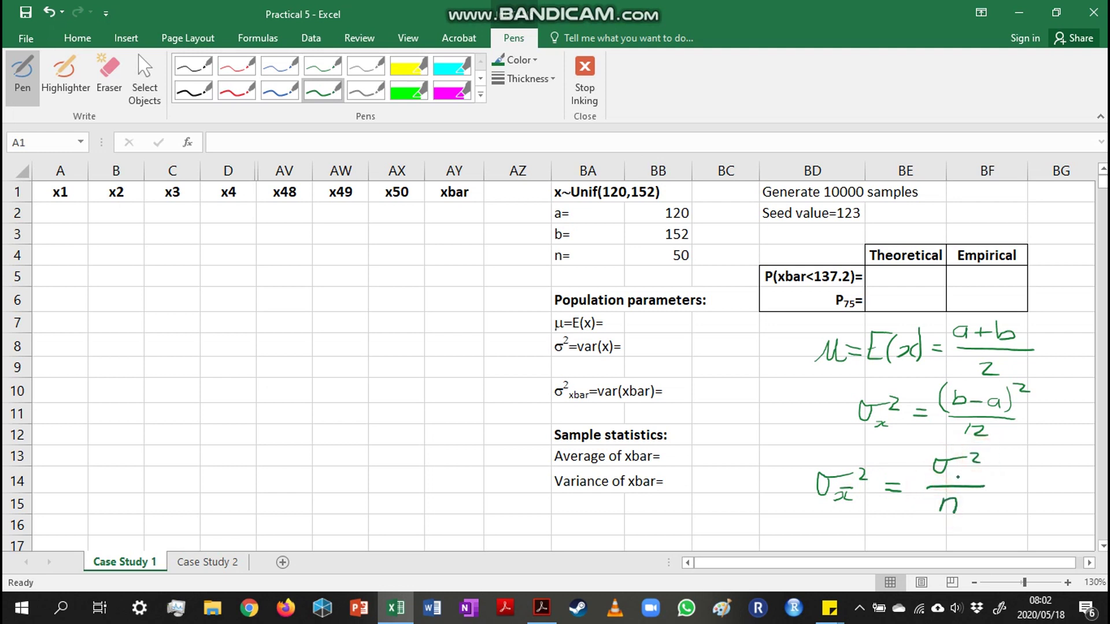
{"action": "mouse_move", "coordinate": [946, 471]}
{"action": "left_mouse_down"}
{"action": "mouse_move", "coordinate": [960, 480]}
{"action": "mouse_move", "coordinate": [948, 481]}
{"action": "left_mouse_up"}
{"action": "left_click", "coordinate": [583, 70]}
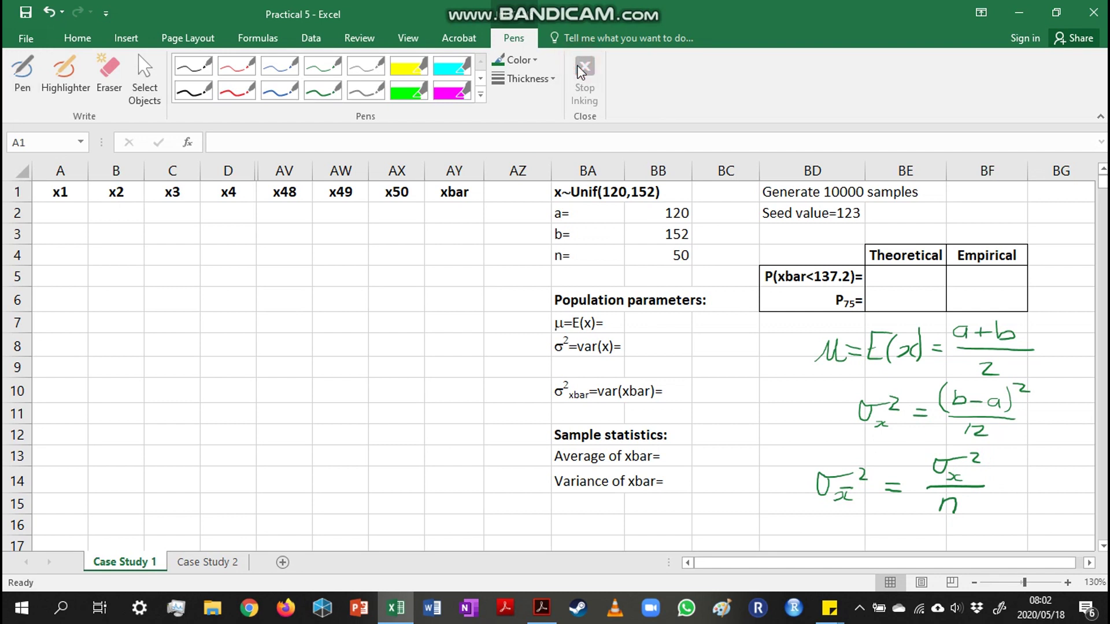
Set up Random Number Generation from the data analysis tools with 50 variables and 10000 random numbers
{"action": "left_click", "coordinate": [311, 40]}
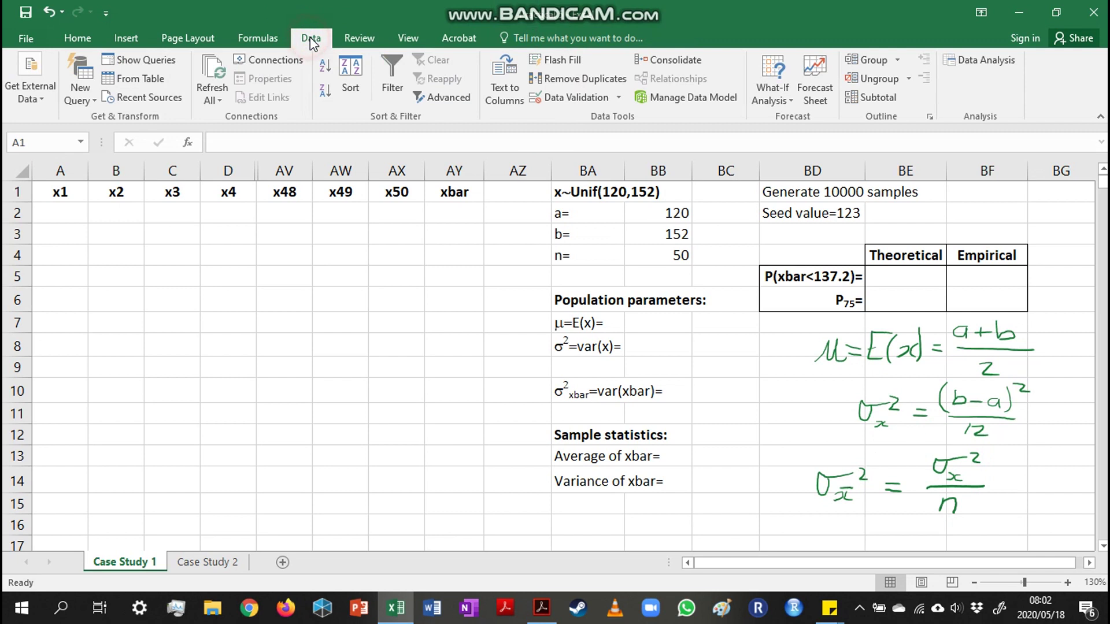
{"action": "left_click", "coordinate": [985, 62]}
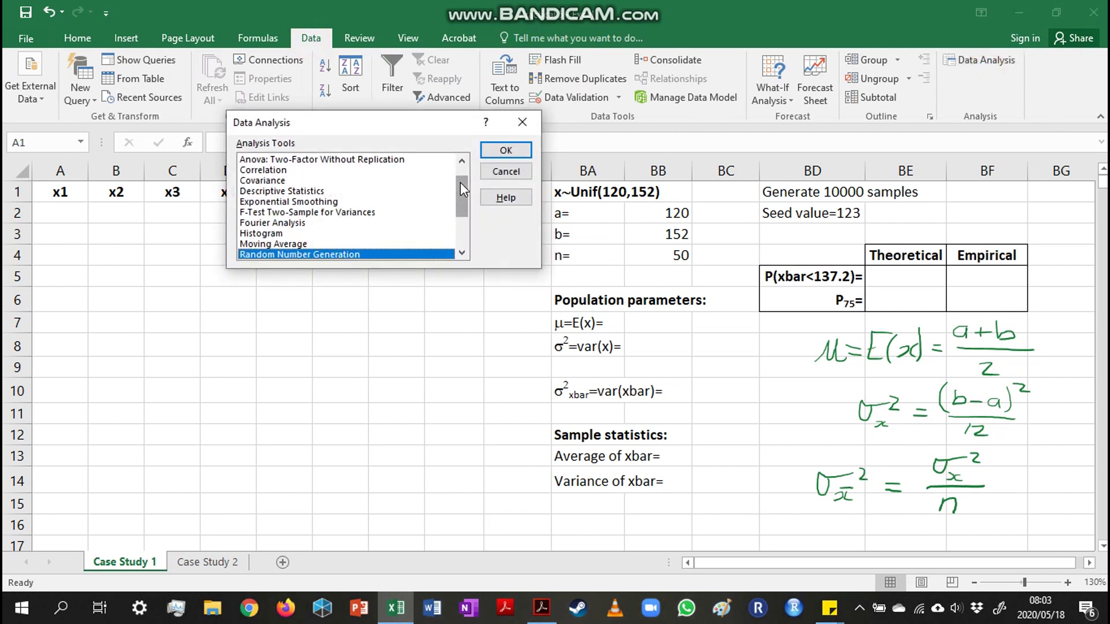
{"action": "left_click", "coordinate": [501, 151]}
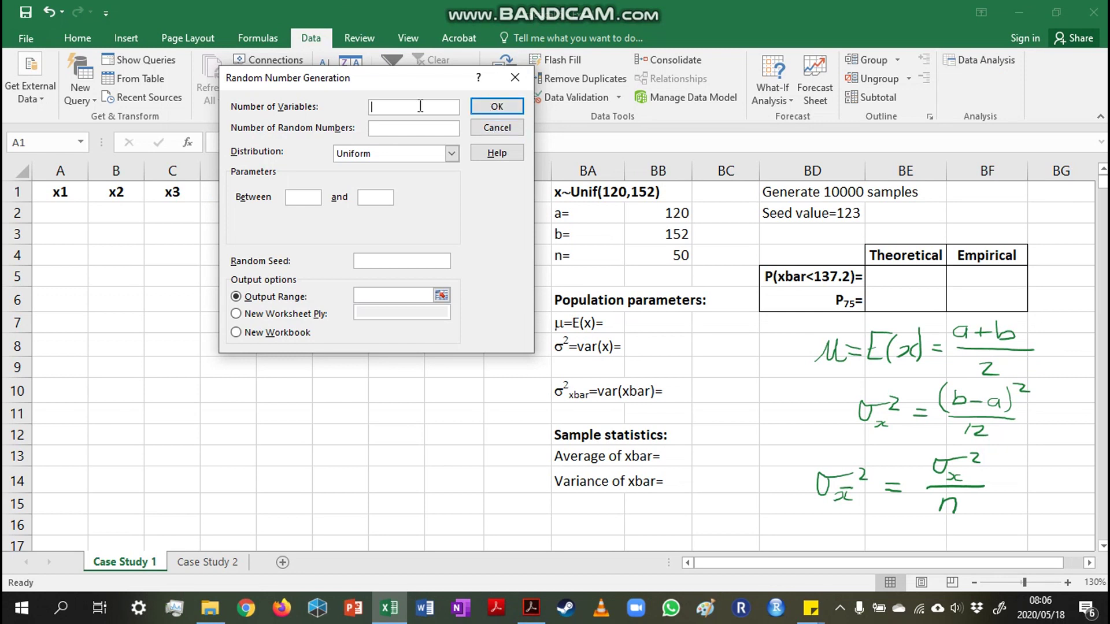
{"action": "type", "text": "50"}
{"action": "left_click", "coordinate": [407, 128]}
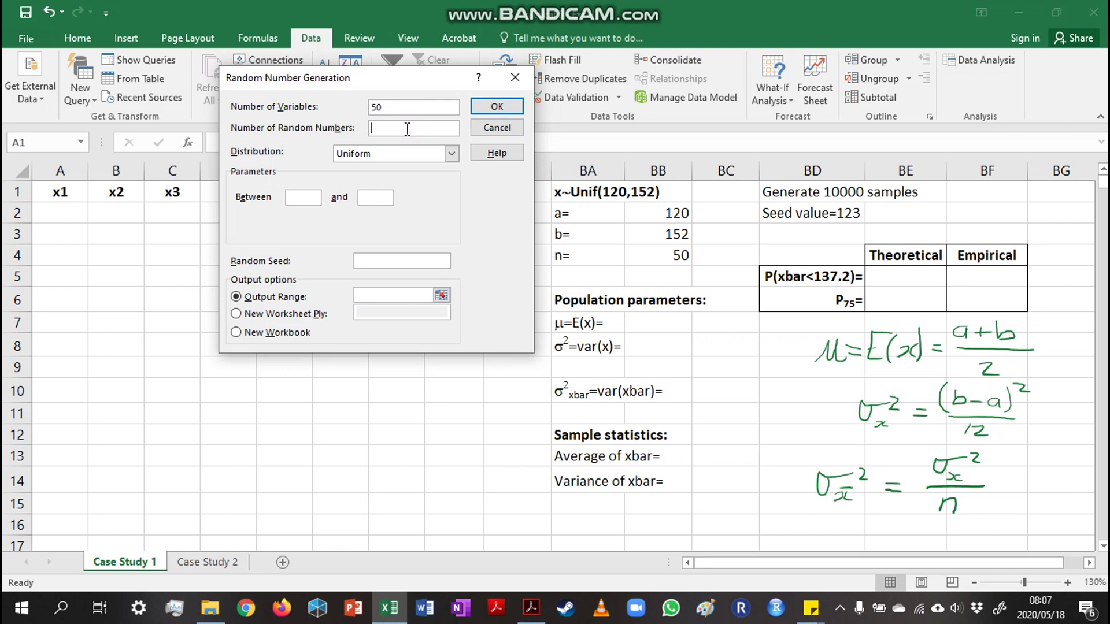
{"action": "type", "text": "10000"}
Set the uniform distribution's parameters to between 120 and 152
{"action": "left_click", "coordinate": [302, 198]}
{"action": "type", "text": "120"}
{"action": "left_click", "coordinate": [366, 198]}
{"action": "type", "text": "152"}
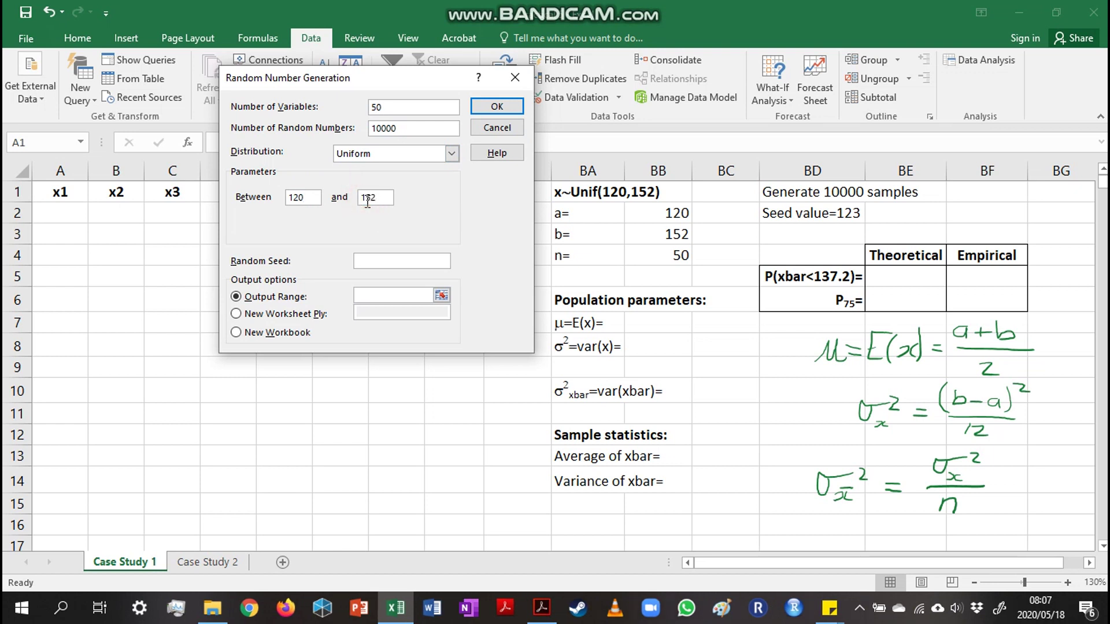
Set the random seed to 123 and generate the random numbers into the output range starting at A2
{"action": "left_click", "coordinate": [373, 260]}
{"action": "type", "text": "123"}
{"action": "left_click", "coordinate": [366, 297]}
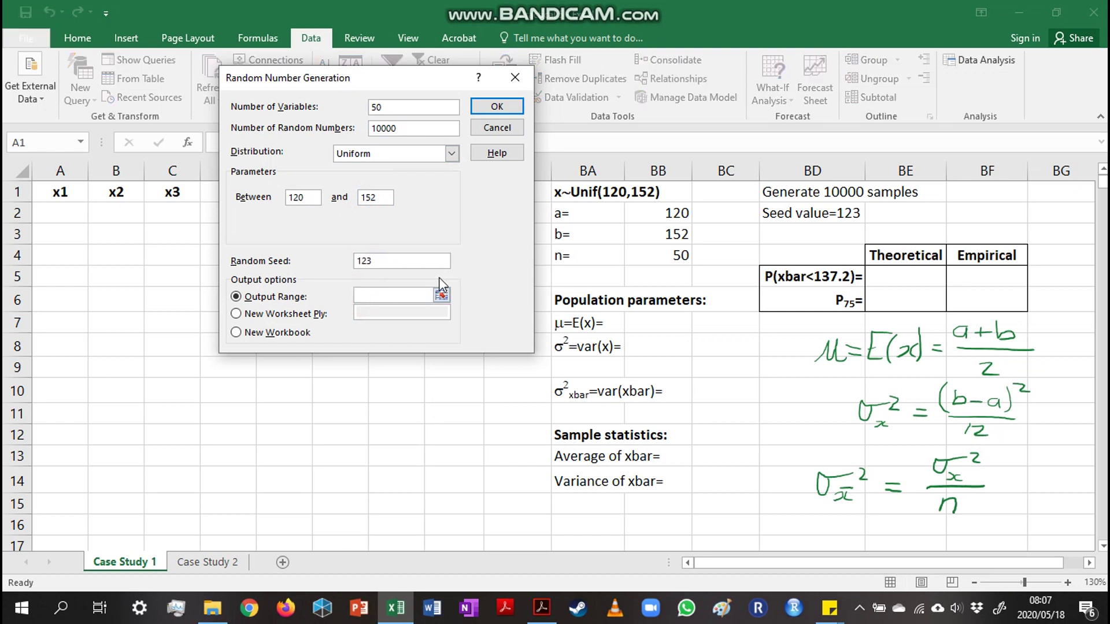
{"action": "left_click", "coordinate": [51, 215]}
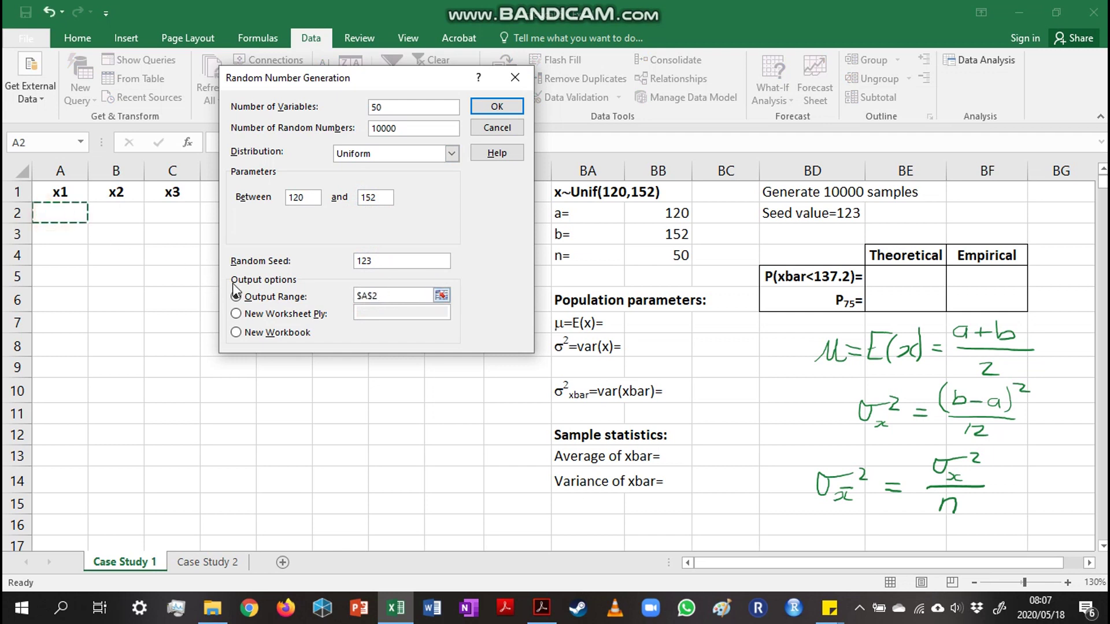
{"action": "left_click", "coordinate": [497, 107]}
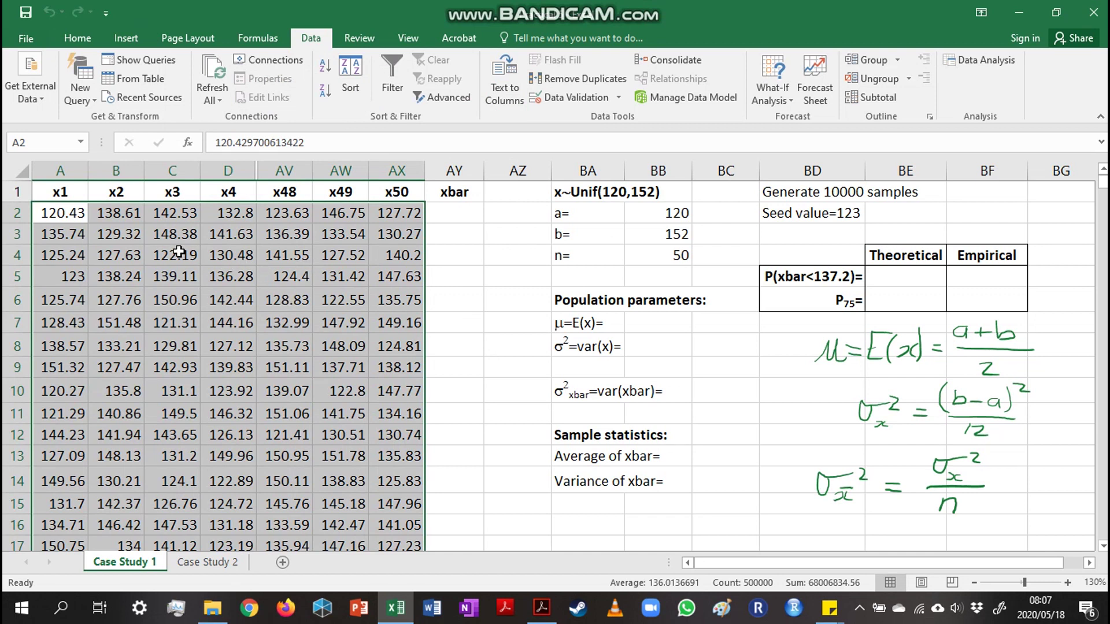
Calculate the sample means in the xbar column by entering =AVERAGE(A2:AX2) in AY2 and filling it down for all samples
{"action": "mouse_move", "coordinate": [1104, 188]}
{"action": "left_mouse_down"}
{"action": "mouse_move", "coordinate": [1104, 534]}
{"action": "mouse_move", "coordinate": [1104, 184]}
{"action": "left_mouse_up"}
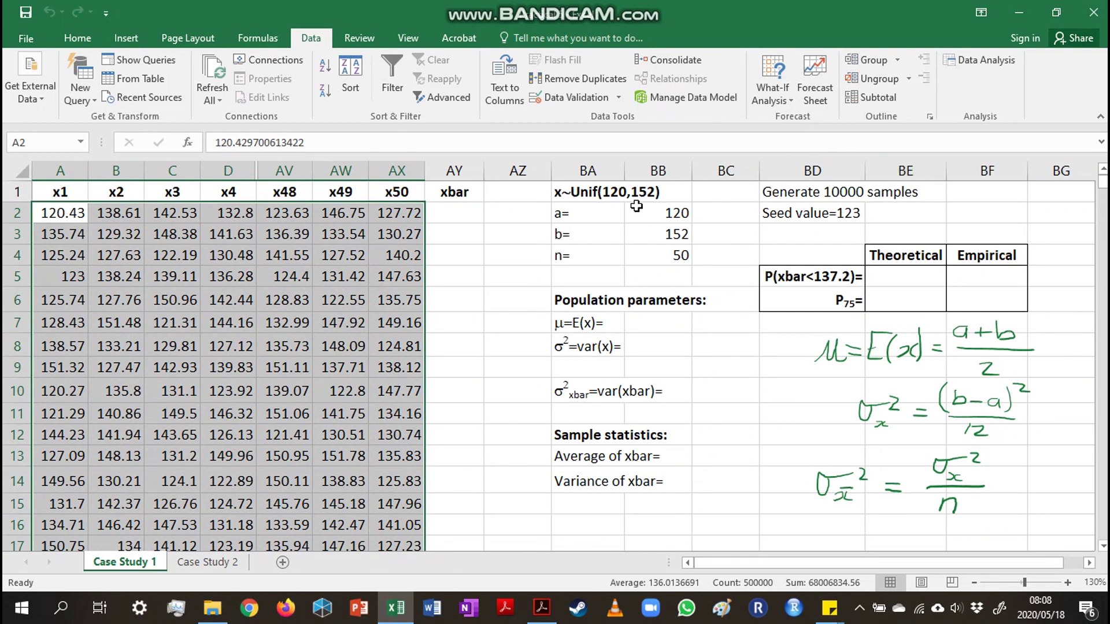
{"action": "left_click", "coordinate": [465, 218]}
{"action": "type", "text": "=ave"}
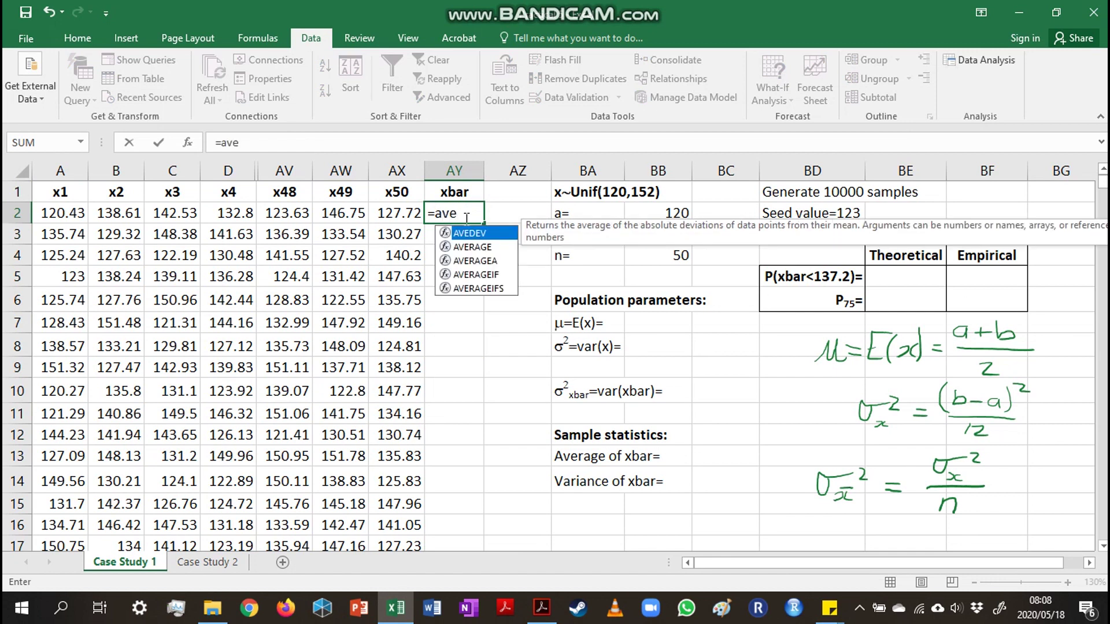
{"action": "type", "text": "rag"}
{"action": "key", "text": "Tab"}
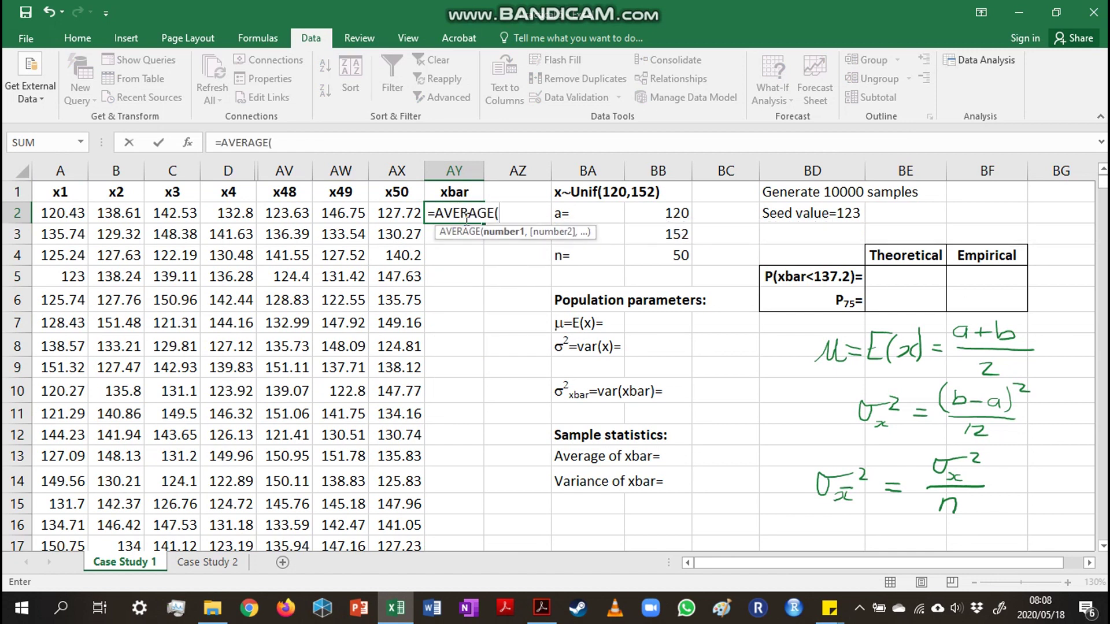
{"action": "left_click", "coordinate": [47, 212]}
{"action": "left_click_drag", "start_coordinate": [47, 212], "coordinate": [385, 213]}
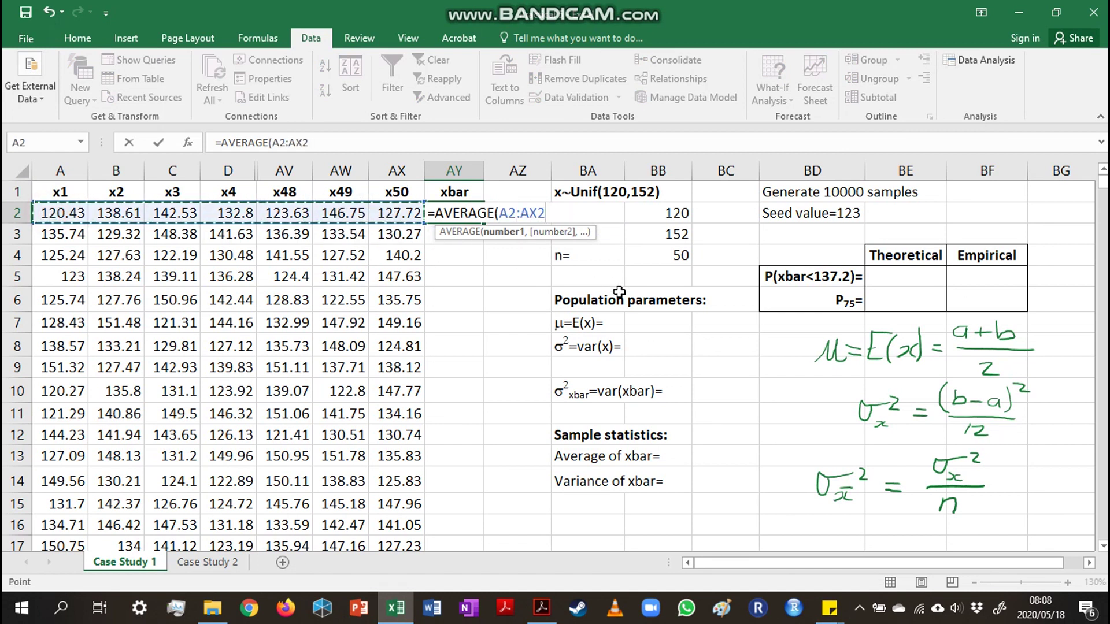
{"action": "type", "text": ")"}
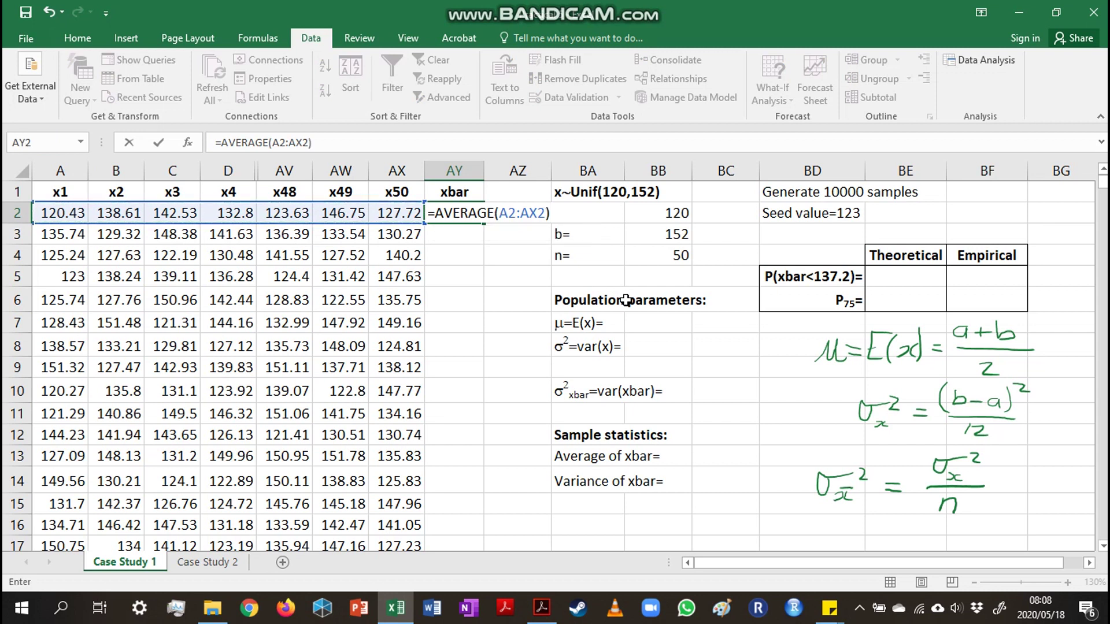
{"action": "key", "text": "Return"}
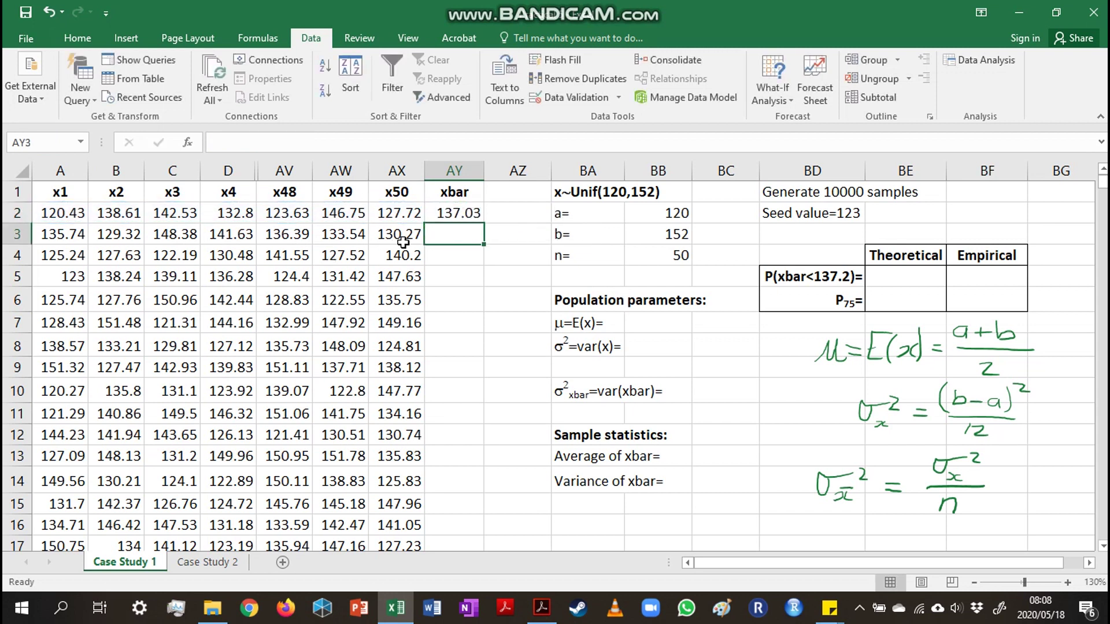
{"action": "left_click", "coordinate": [475, 215]}
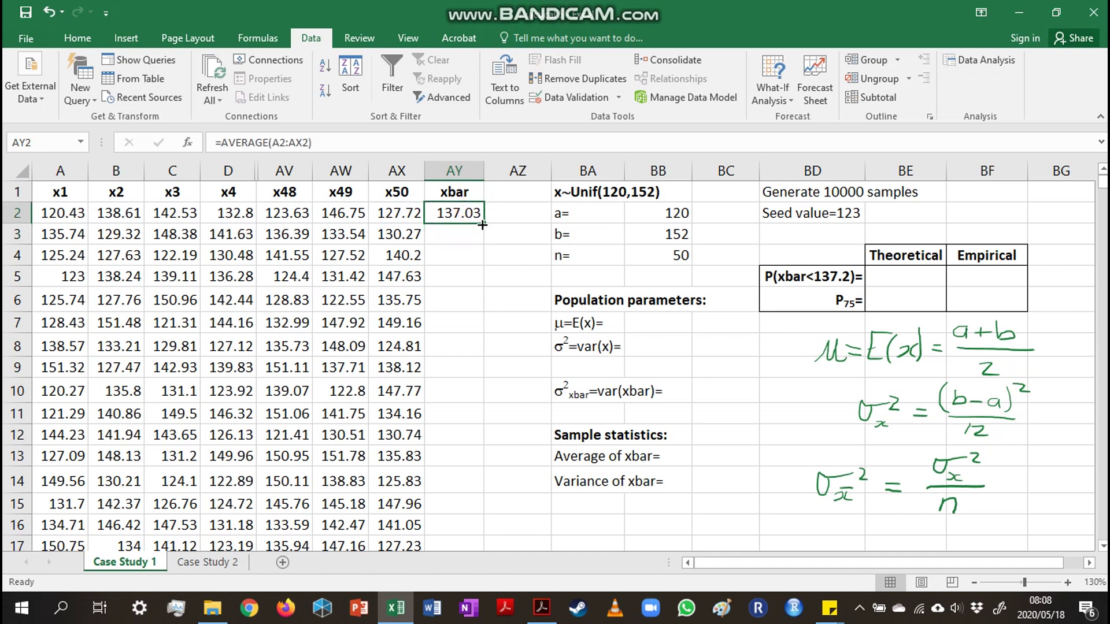
{"action": "double_click", "coordinate": [482, 224]}
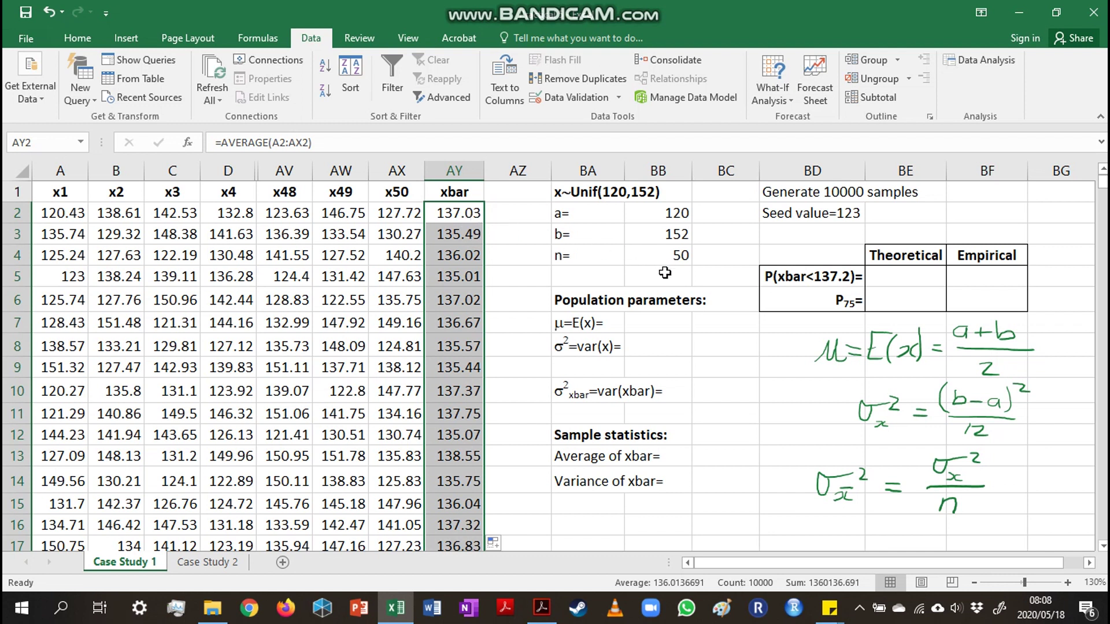
Calculate the population mean E(x) in BB7 with the formula =(BB2+BB3)/2
{"action": "left_click", "coordinate": [677, 318]}
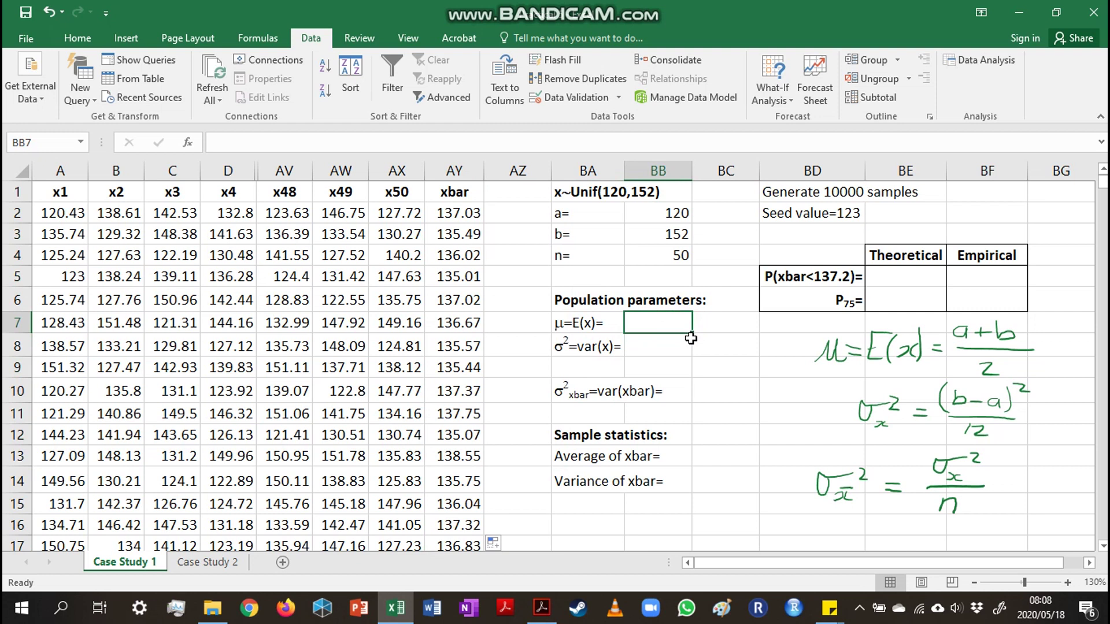
{"action": "type", "text": "="}
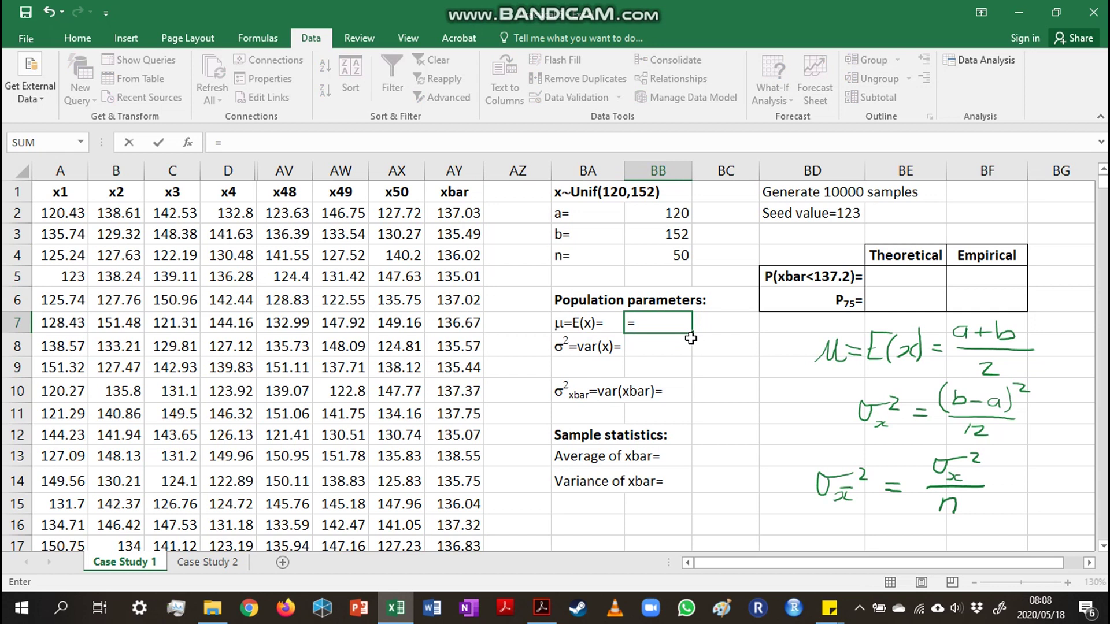
{"action": "type", "text": "("}
{"action": "left_click", "coordinate": [645, 220]}
{"action": "type", "text": "+"}
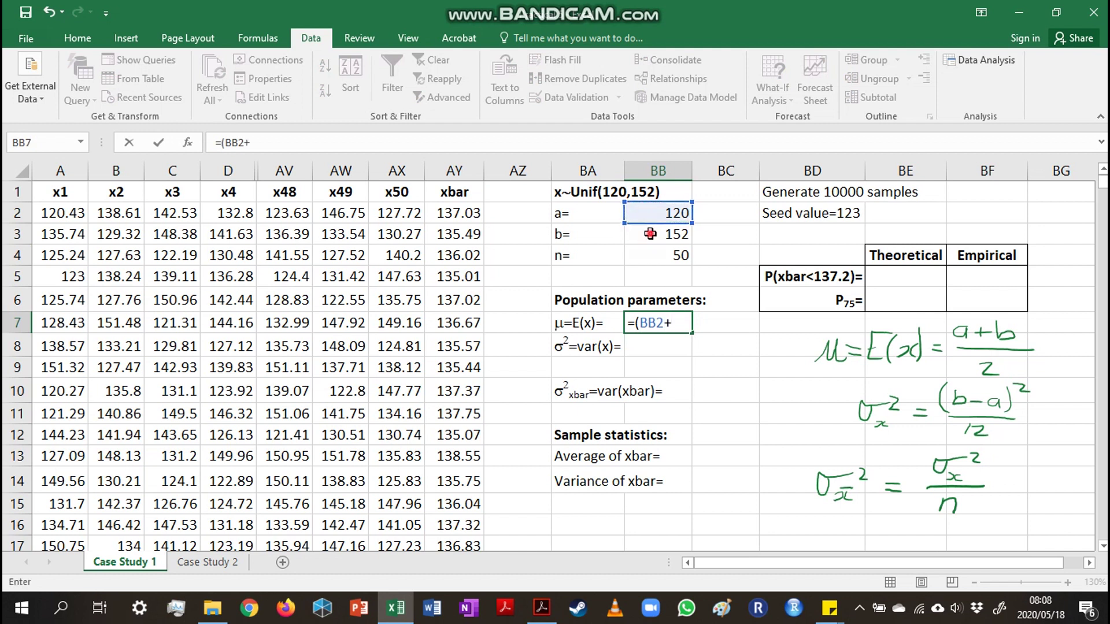
{"action": "left_click", "coordinate": [650, 234]}
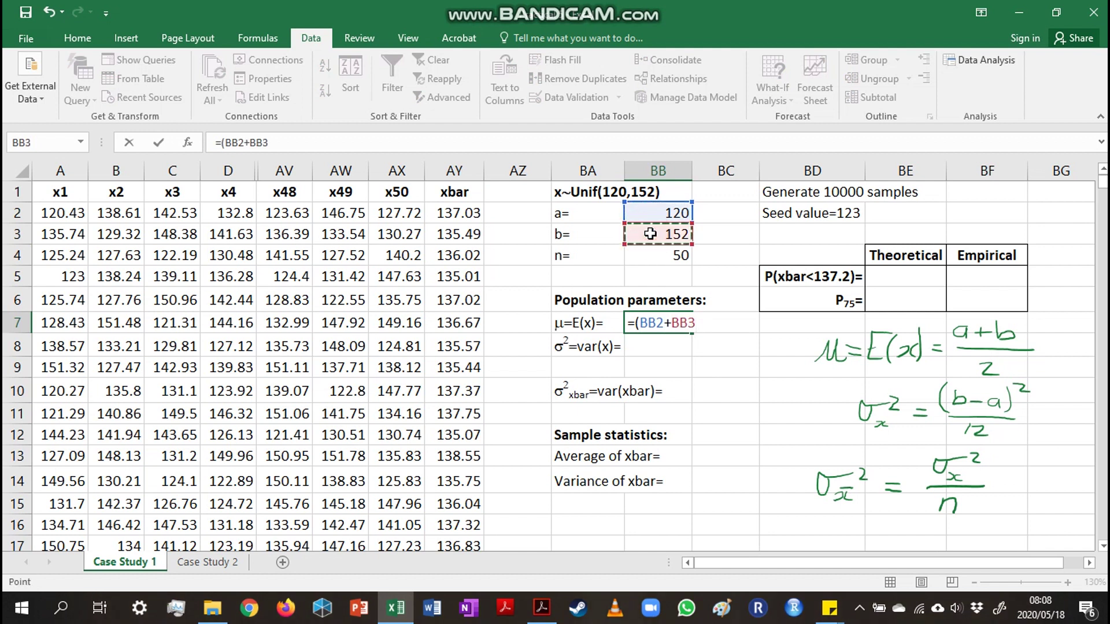
{"action": "type", "text": ")"}
{"action": "type", "text": "/2"}
{"action": "key", "text": "BackSpace"}
{"action": "key", "text": "BackSpace"}
{"action": "type", "text": "/2"}
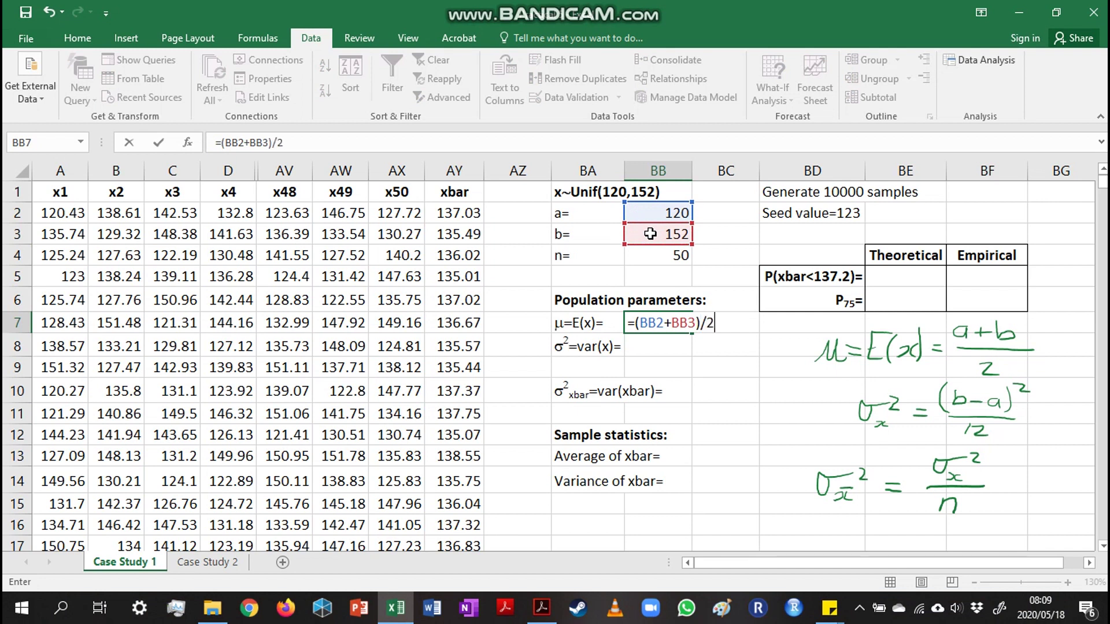
{"action": "key", "text": "Return"}
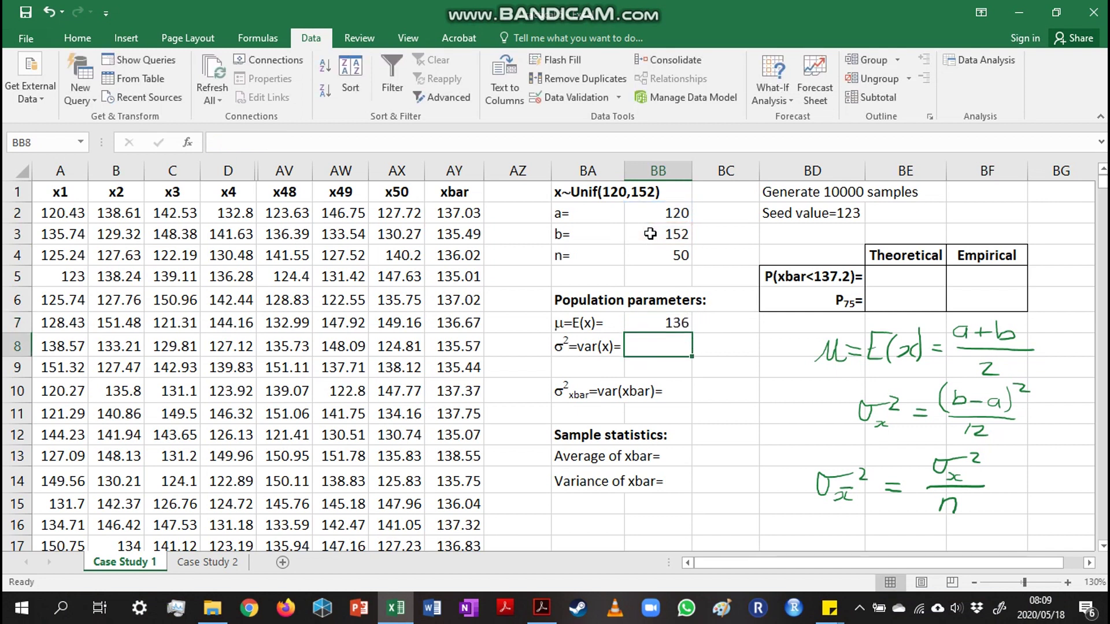
Calculate the population variance var(x) in BB8 with the formula =(BB3-BB2)^2/12
{"action": "type", "text": "=="}
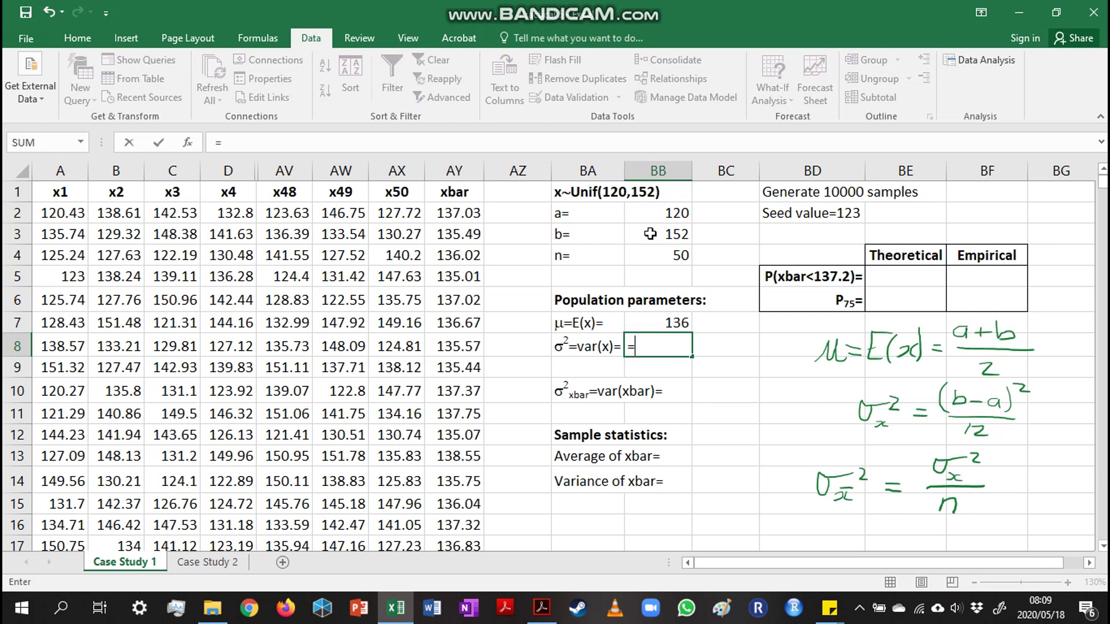
{"action": "type", "text": "("}
{"action": "left_click", "coordinate": [650, 234]}
{"action": "type", "text": "-"}
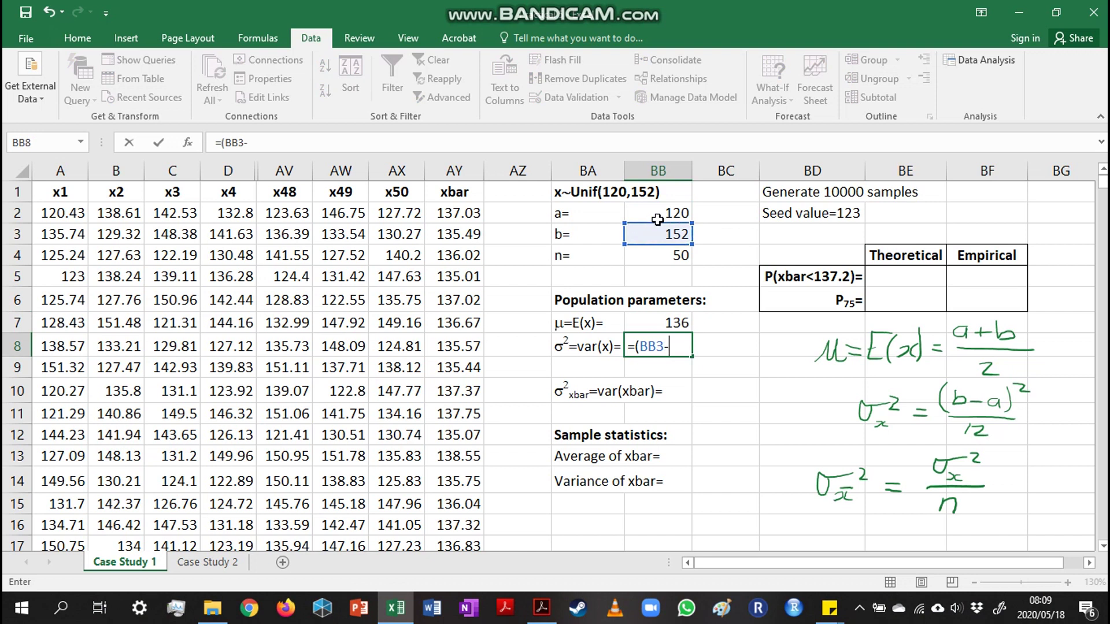
{"action": "left_click", "coordinate": [657, 218]}
{"action": "type", "text": ")^"}
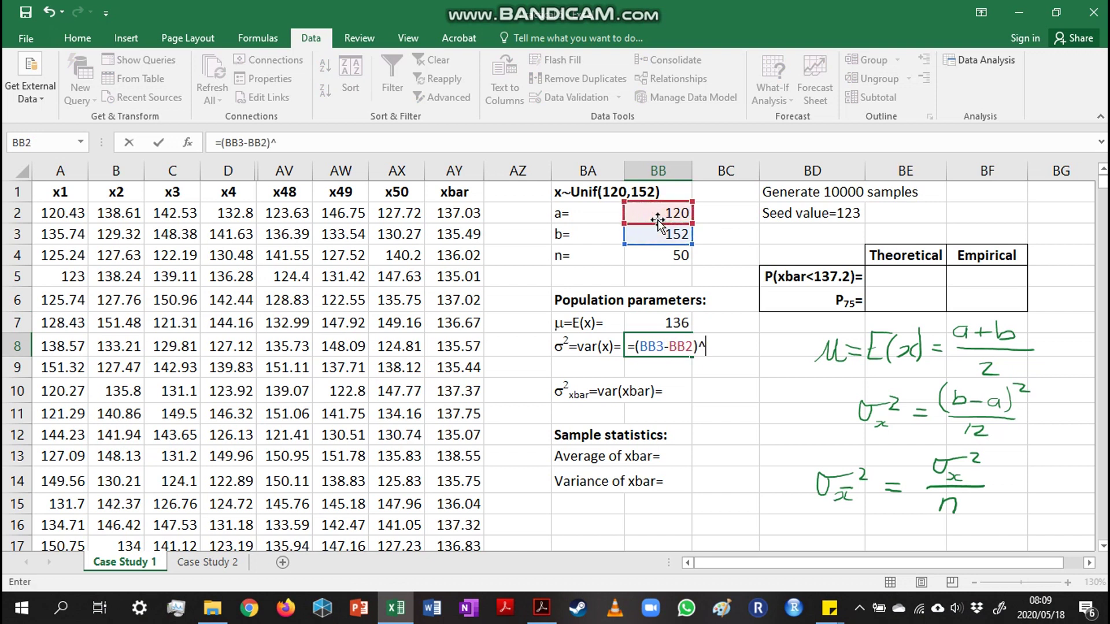
{"action": "type", "text": "2/12"}
{"action": "key", "text": "Return"}
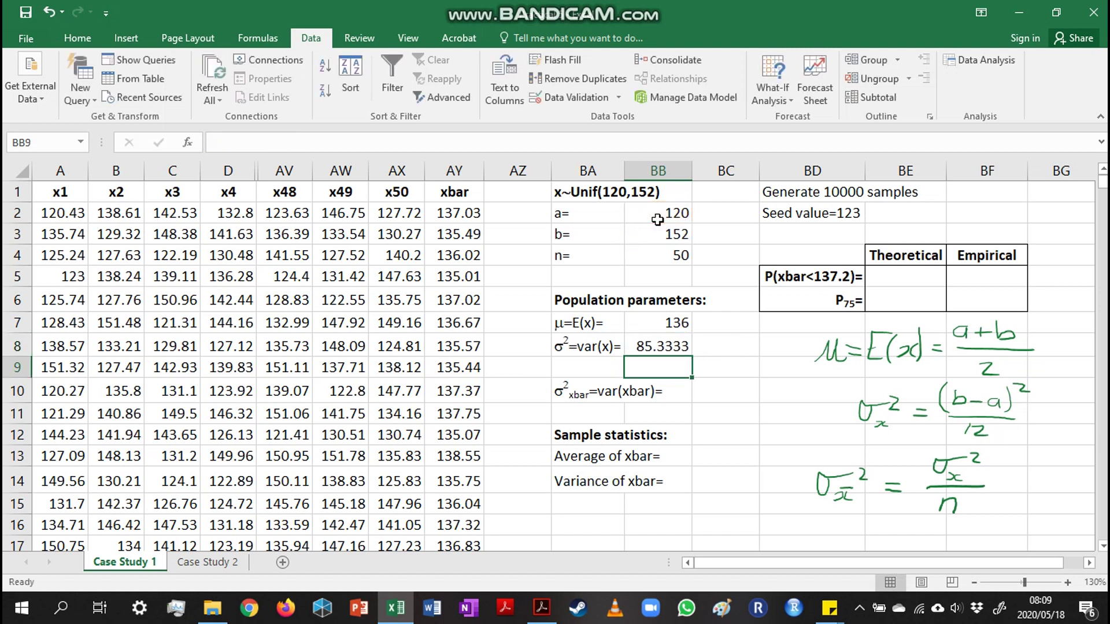
Calculate the theoretical variance of xbar in BC10 by dividing the population variance in BB8 by the sample size n
{"action": "left_click", "coordinate": [732, 389]}
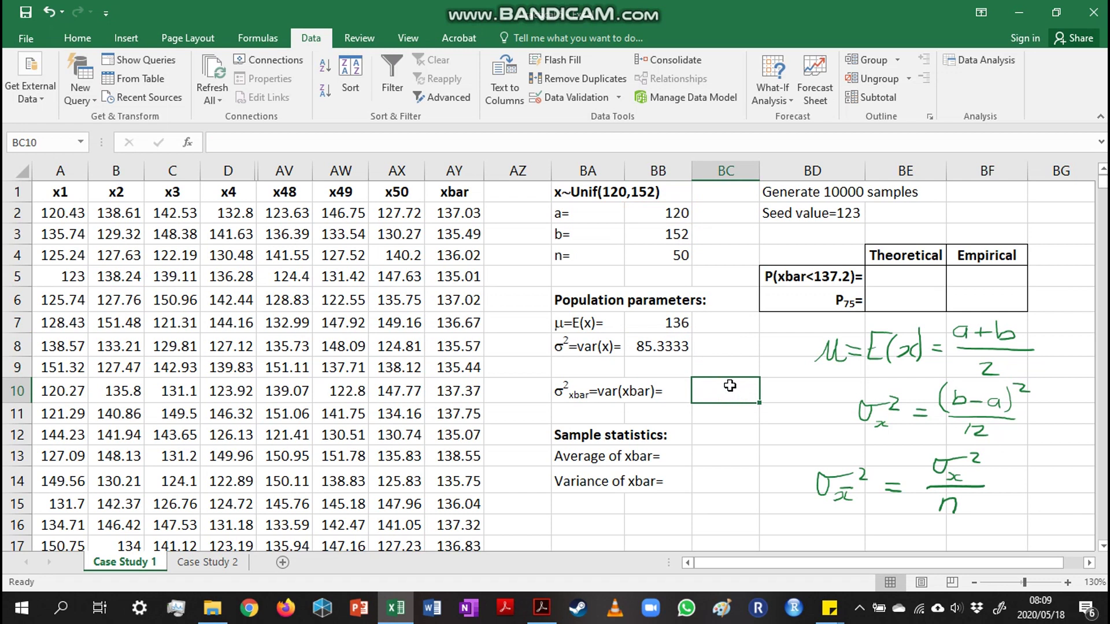
{"action": "type", "text": "="}
{"action": "left_click", "coordinate": [661, 343]}
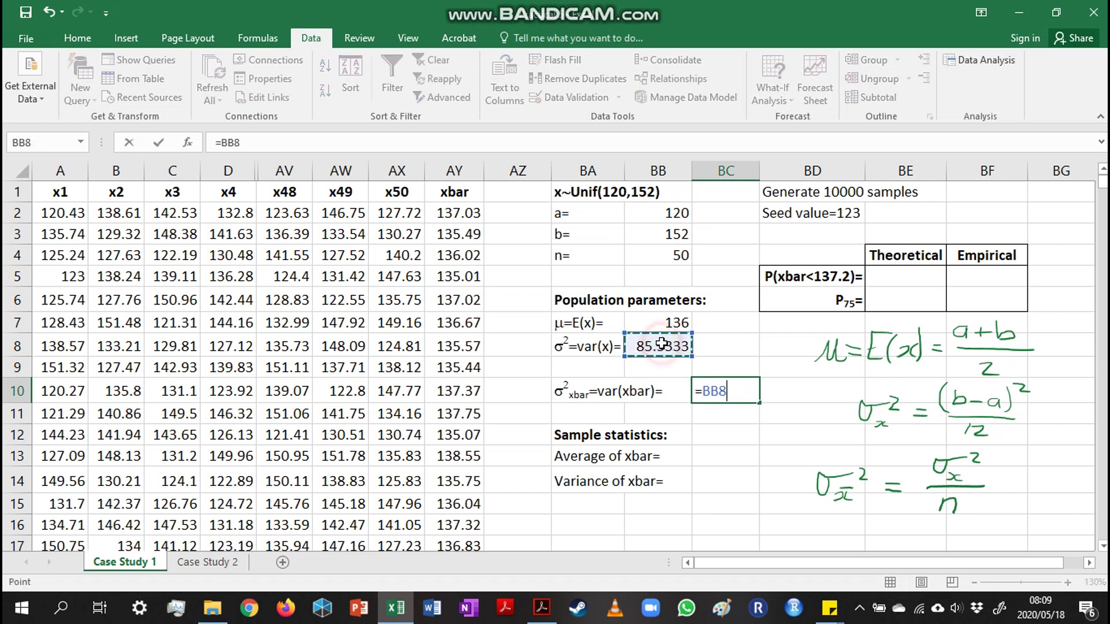
{"action": "type", "text": "/"}
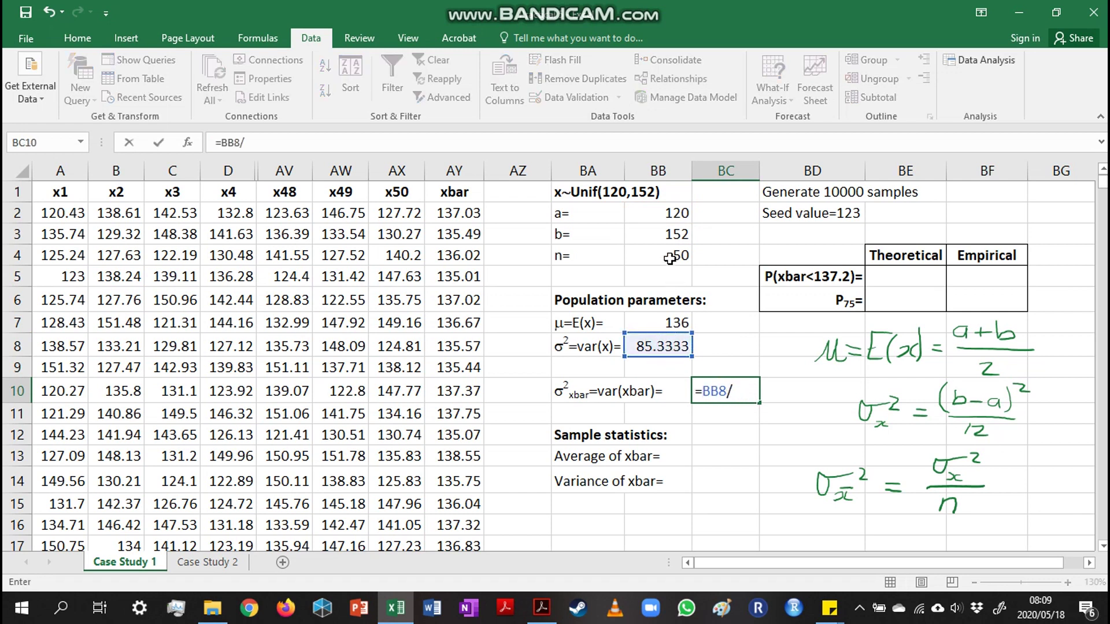
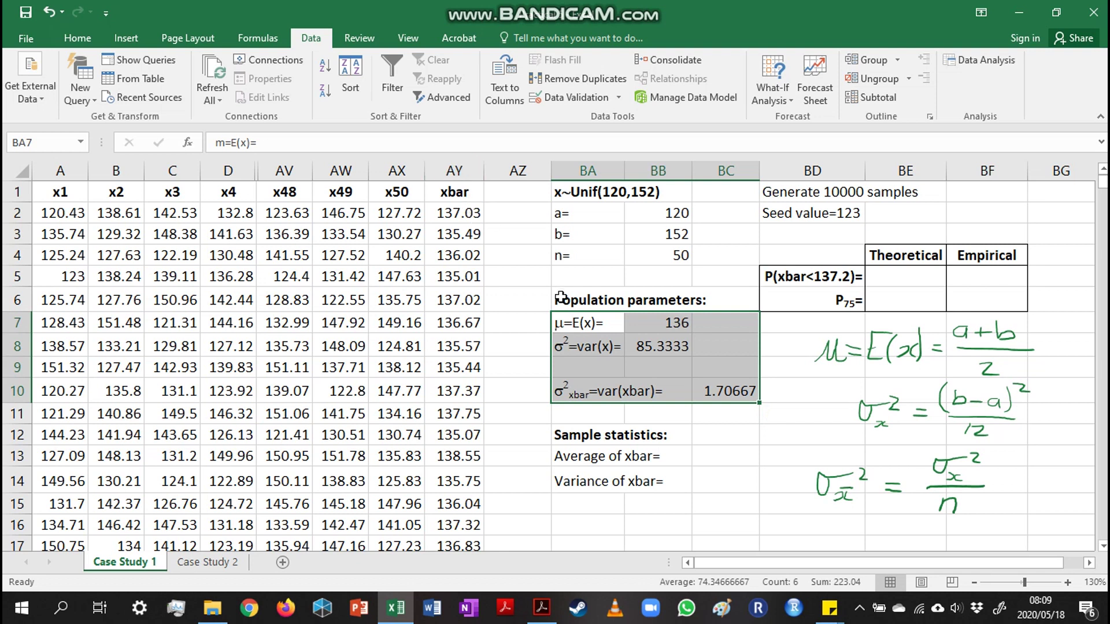
Calculate the average of xbar in BC13 with AVERAGE over column AY and compare it with the population mean in BB7
{"action": "left_click", "coordinate": [713, 460]}
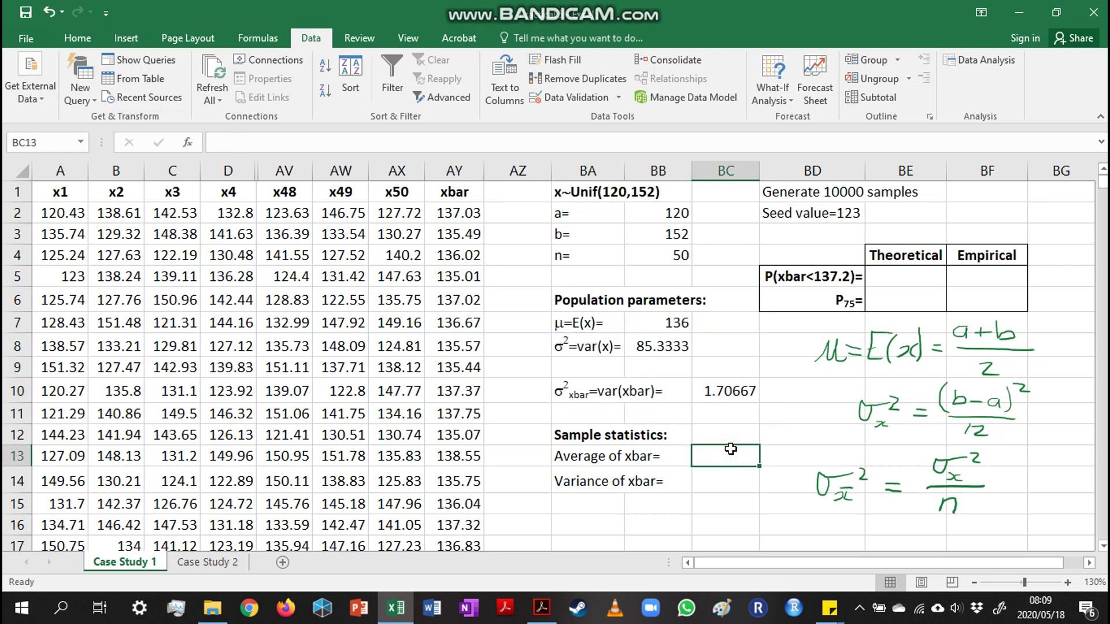
{"action": "type", "text": "=av"}
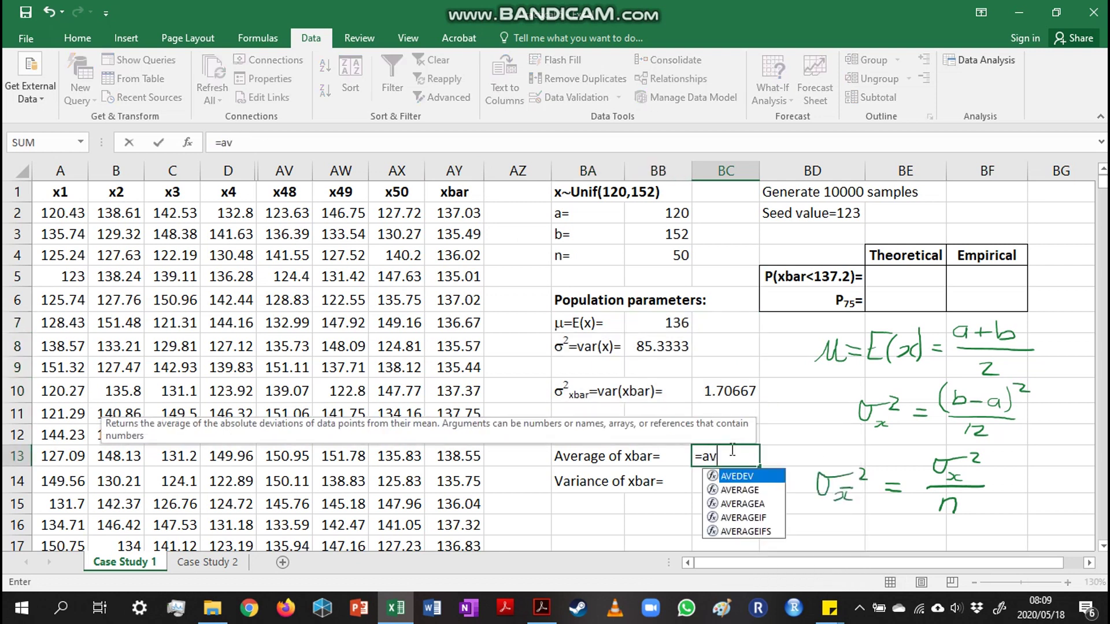
{"action": "double_click", "coordinate": [743, 490]}
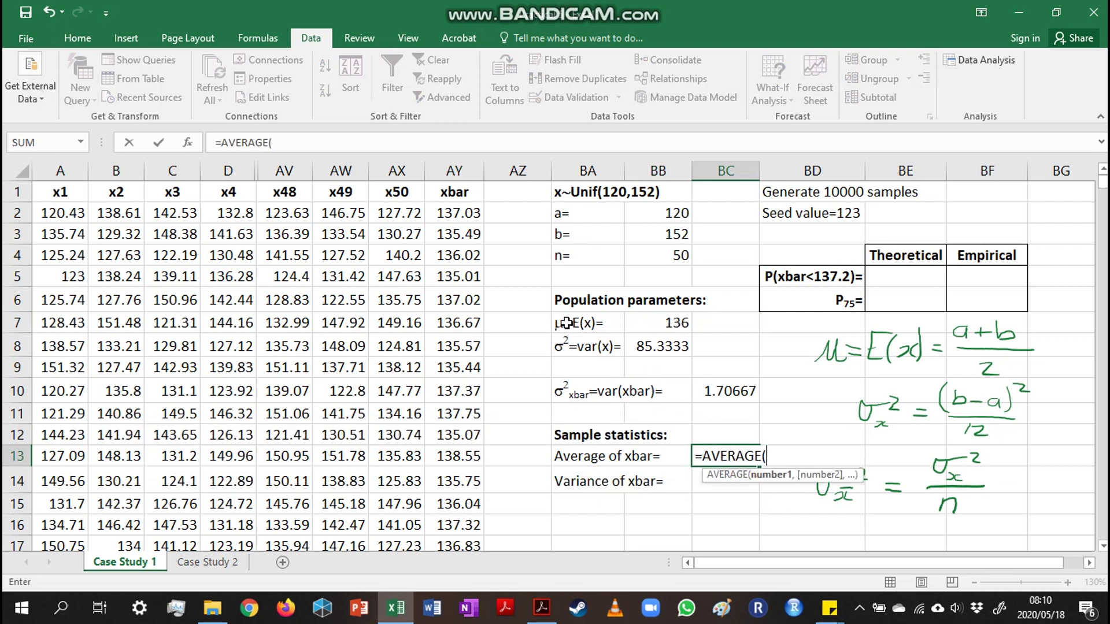
{"action": "left_click", "coordinate": [450, 167]}
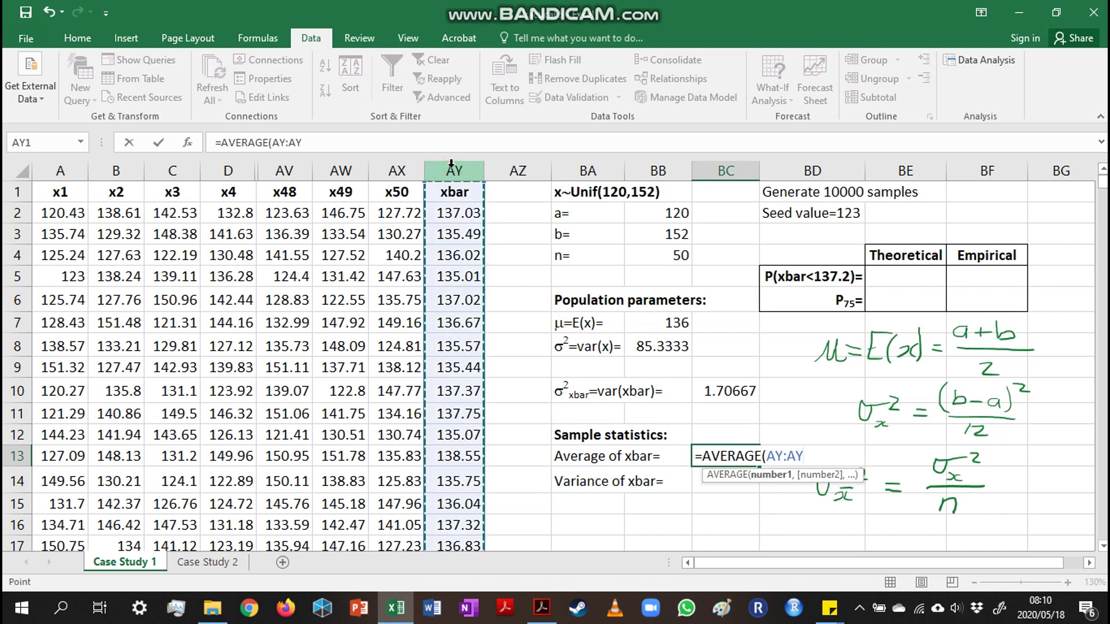
{"action": "key", "text": "Return"}
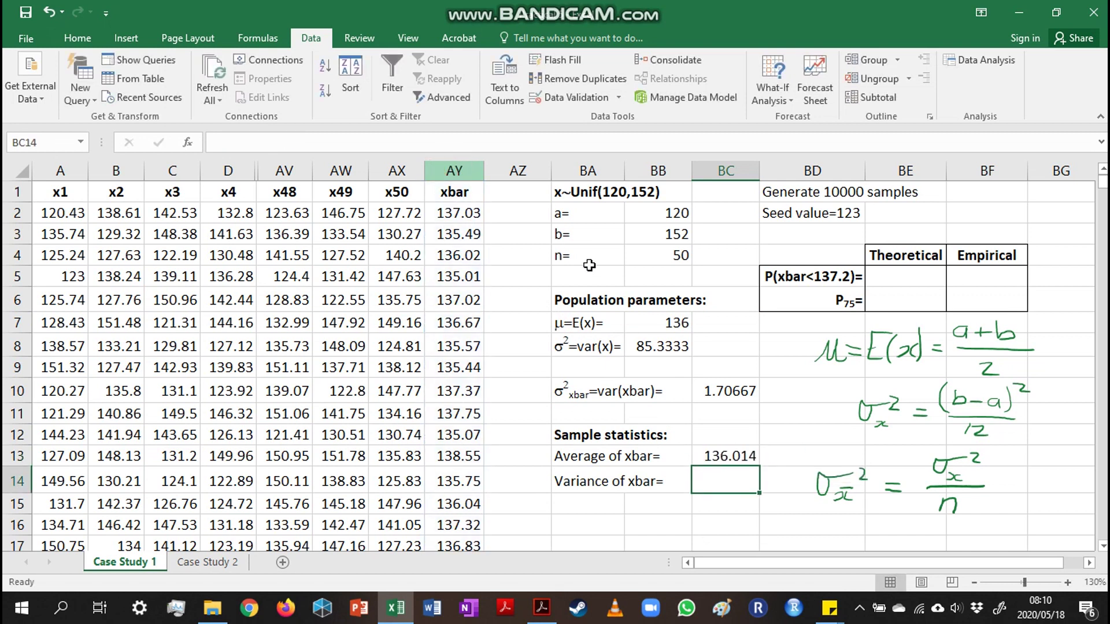
{"action": "left_click", "coordinate": [742, 457]}
{"action": "left_click", "coordinate": [666, 323]}
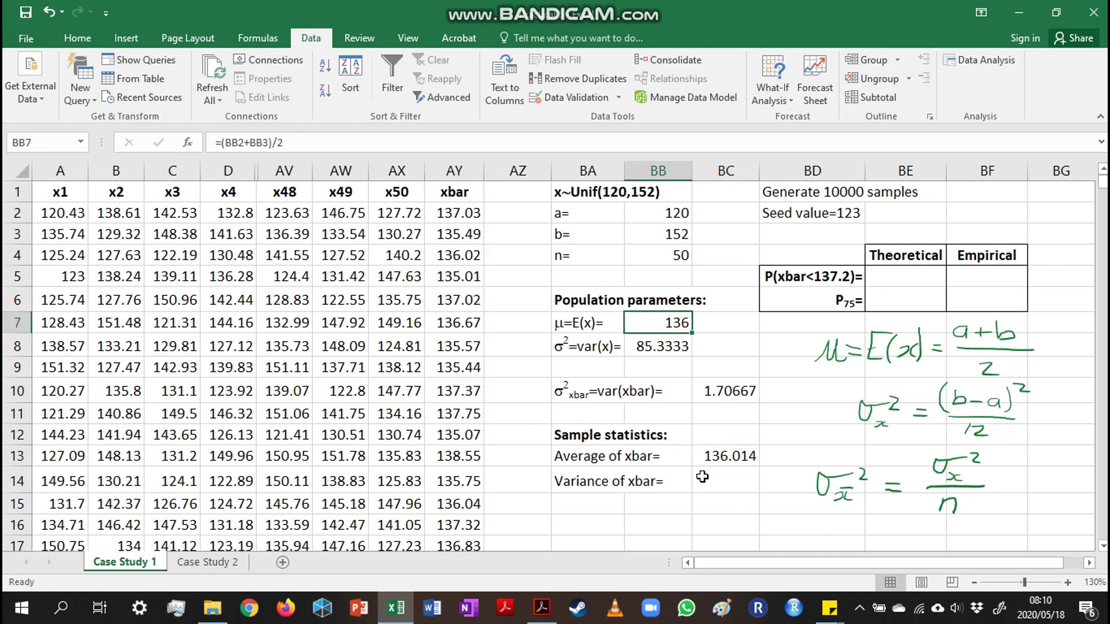
Calculate the variance of xbar in BC14 with VAR.S over column AY and compare it with the theoretical variance in BC10
{"action": "left_click", "coordinate": [727, 478]}
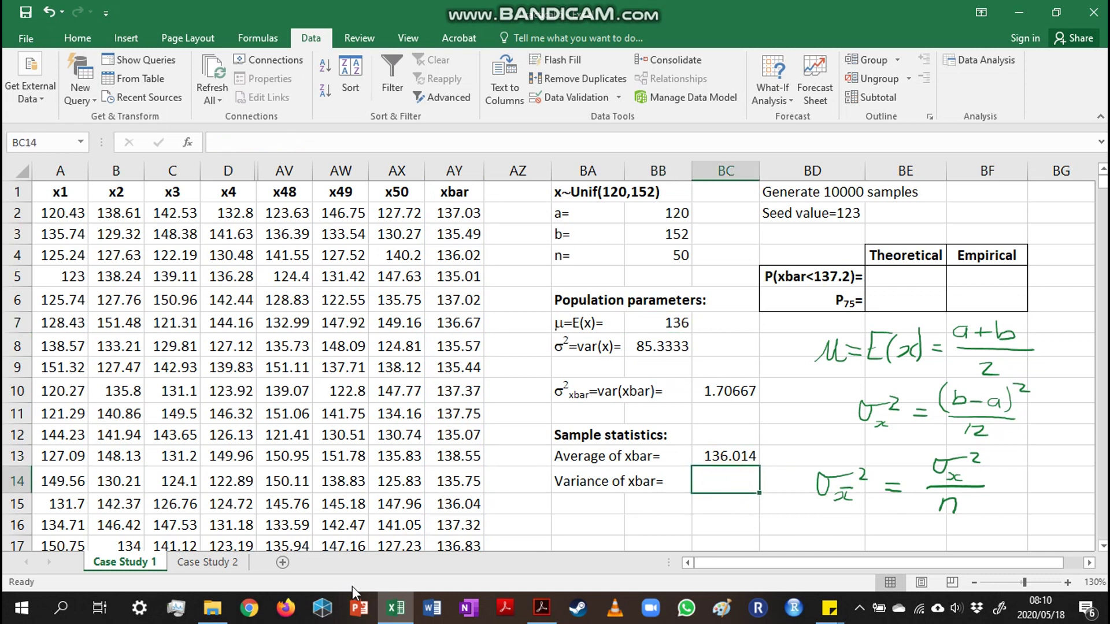
{"action": "type", "text": "=va"}
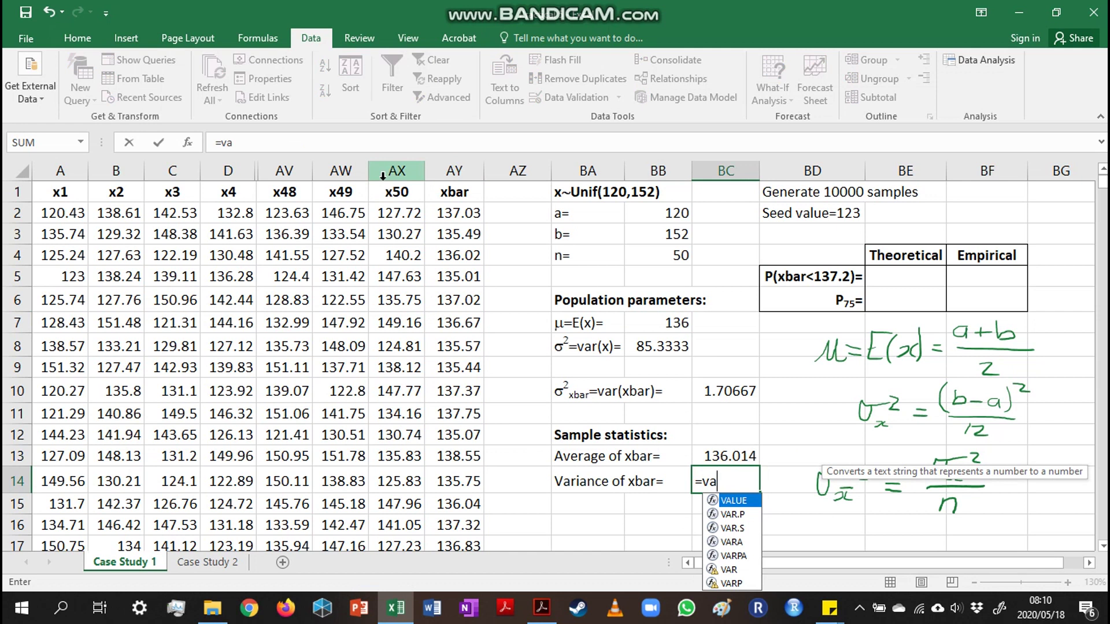
{"action": "key", "text": "Down"}
{"action": "key", "text": "Down"}
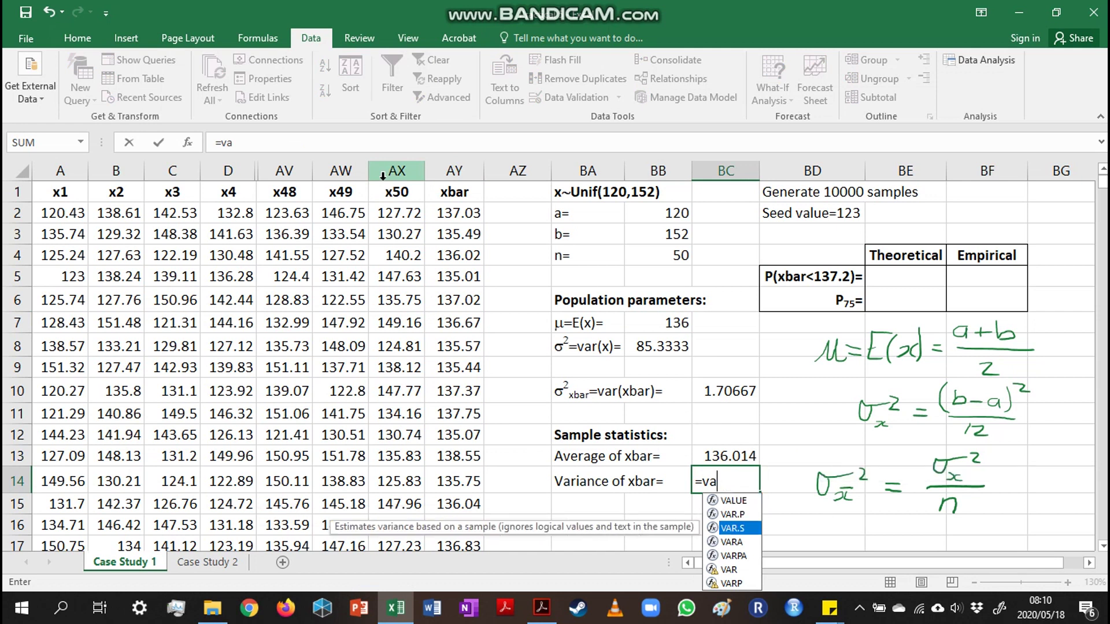
{"action": "key", "text": "Tab"}
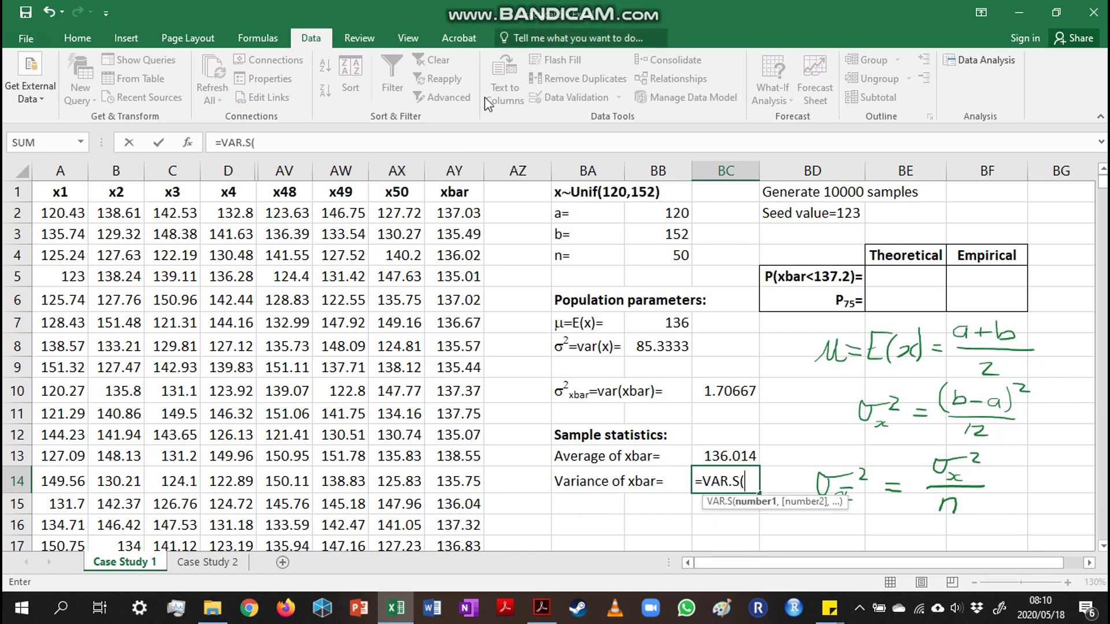
{"action": "left_click", "coordinate": [443, 163]}
{"action": "key", "text": "Return"}
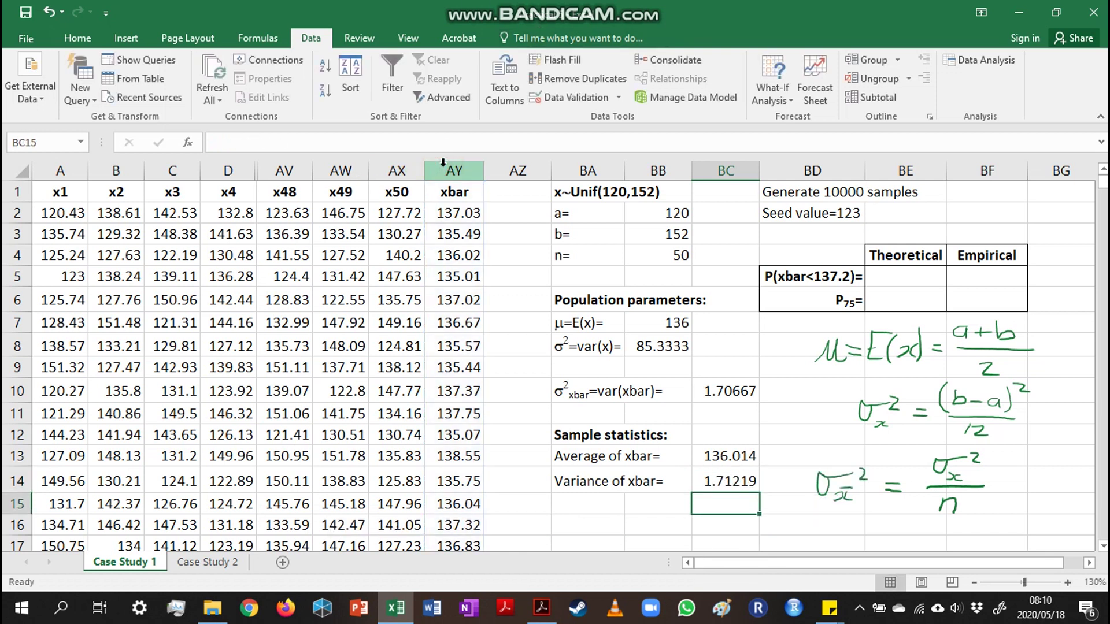
{"action": "left_click", "coordinate": [749, 483]}
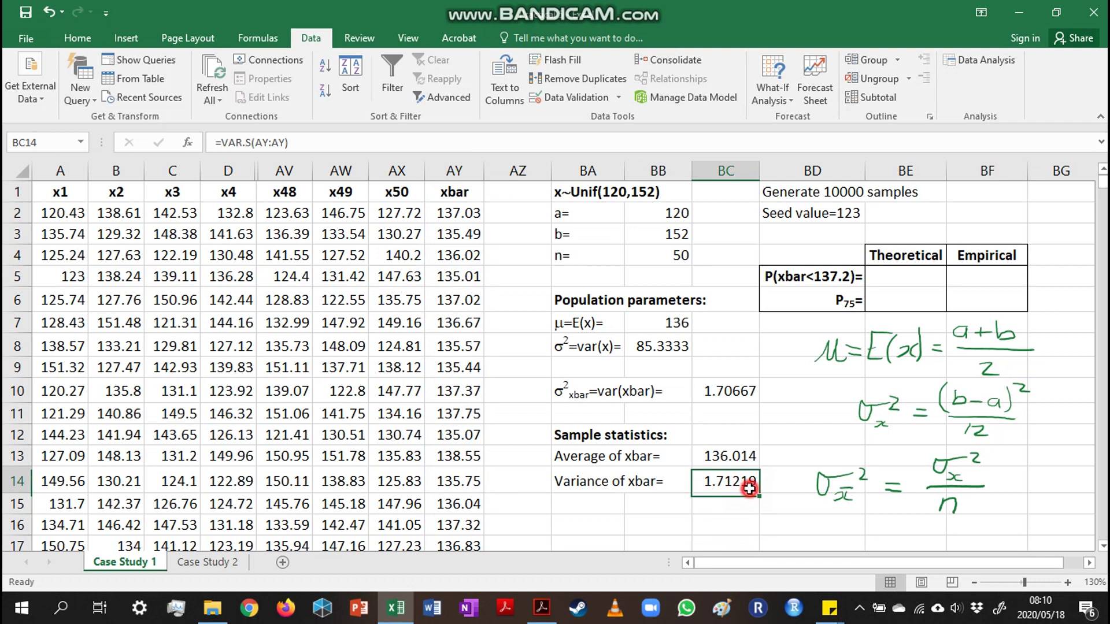
{"action": "left_click", "coordinate": [751, 398]}
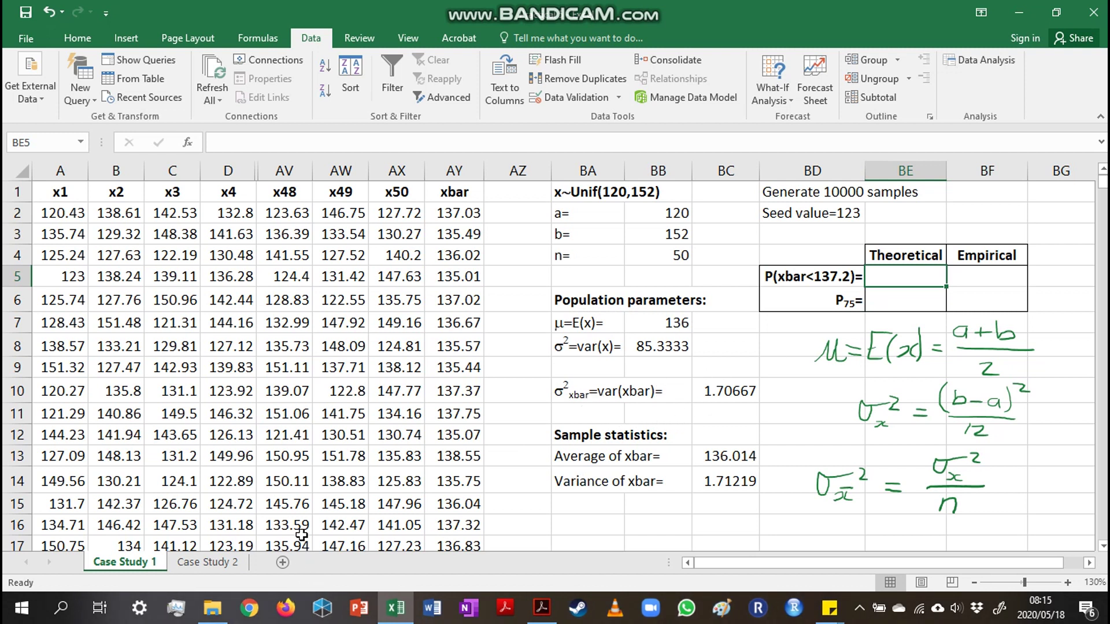
Calculate the theoretical P(xbar<137.2) in BE5 with the formula =NORM.DIST(137.2,BB7,SQRT(BC10),TRUE)
{"action": "type", "text": "=no"}
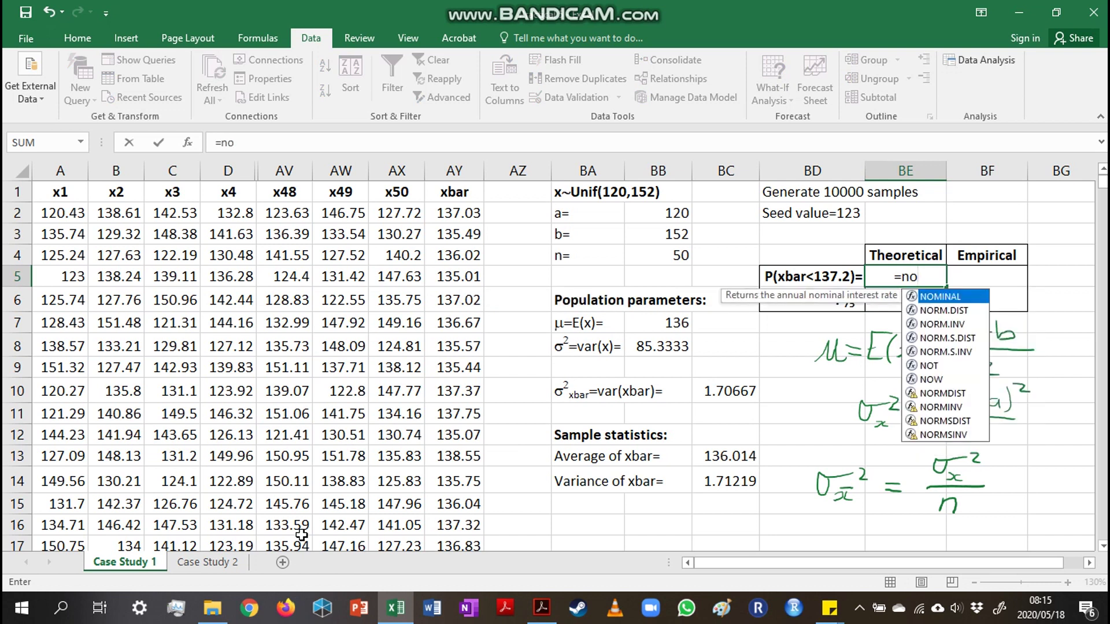
{"action": "key", "text": "Down"}
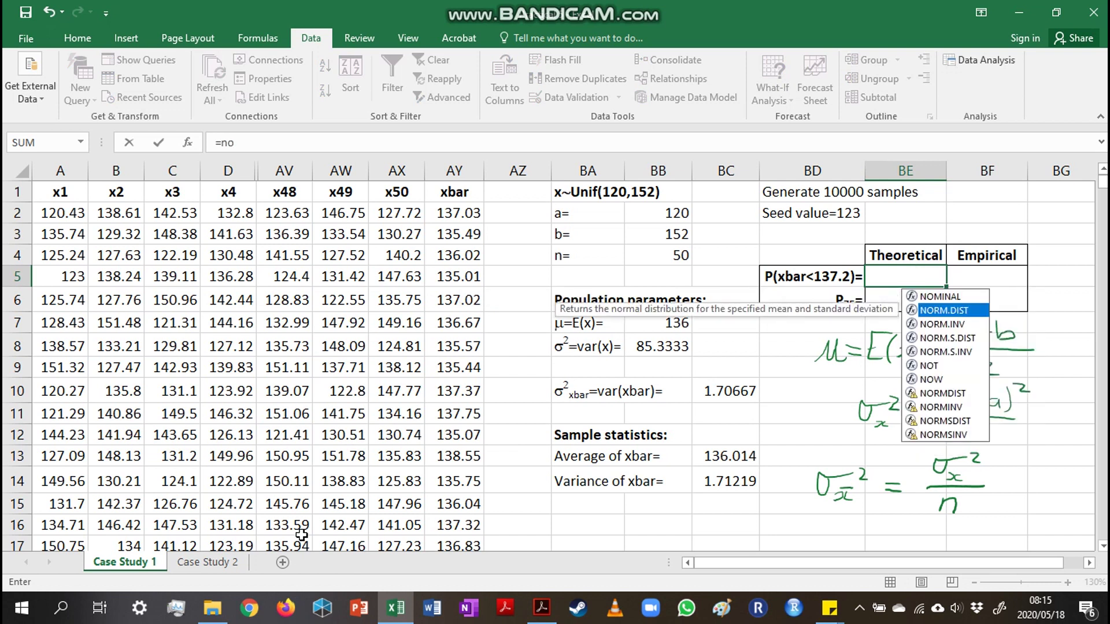
{"action": "key", "text": "Tab"}
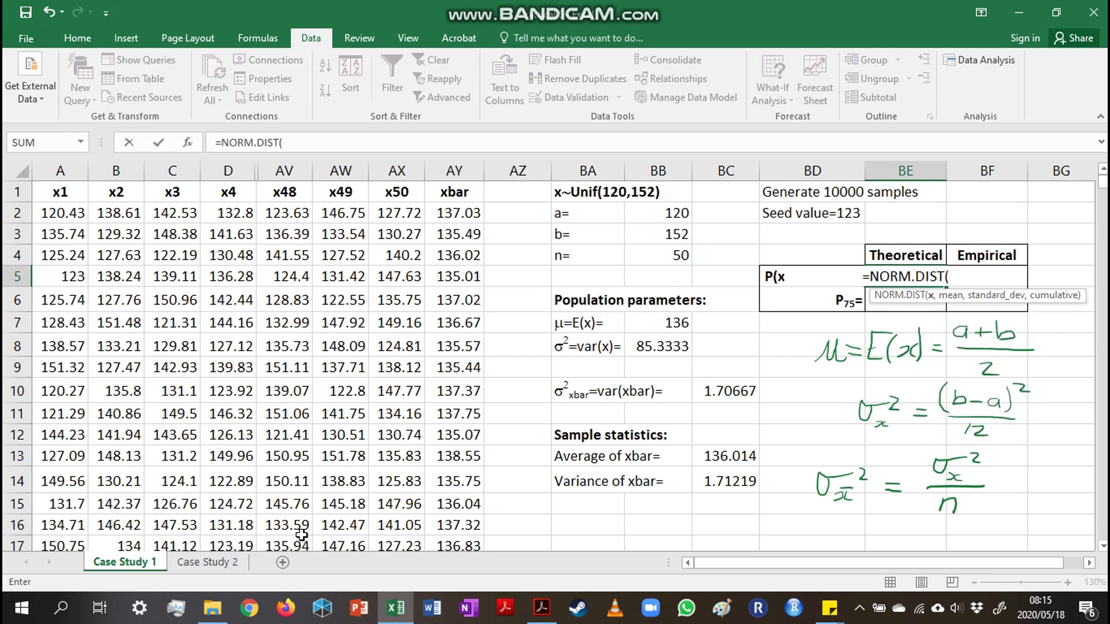
{"action": "type", "text": "13"}
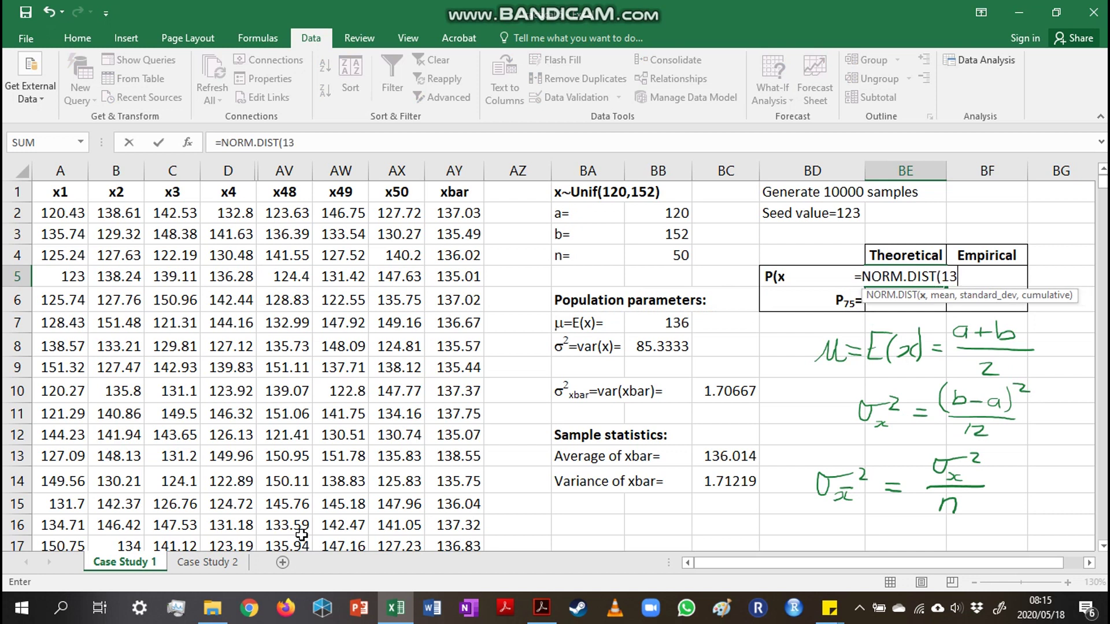
{"action": "type", "text": "7.2"}
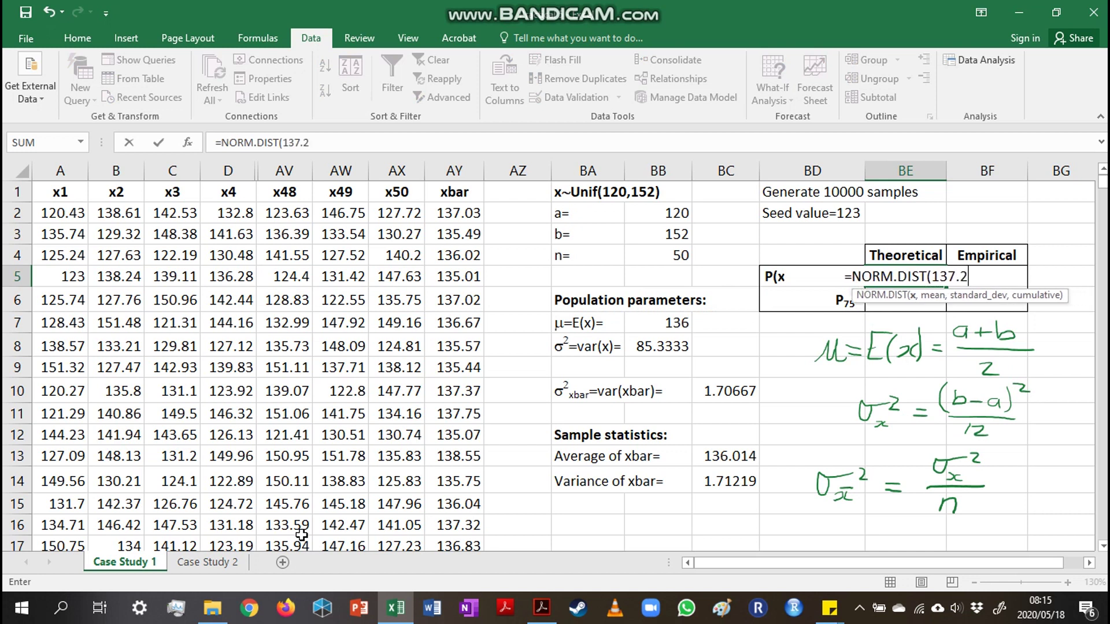
{"action": "type", "text": ","}
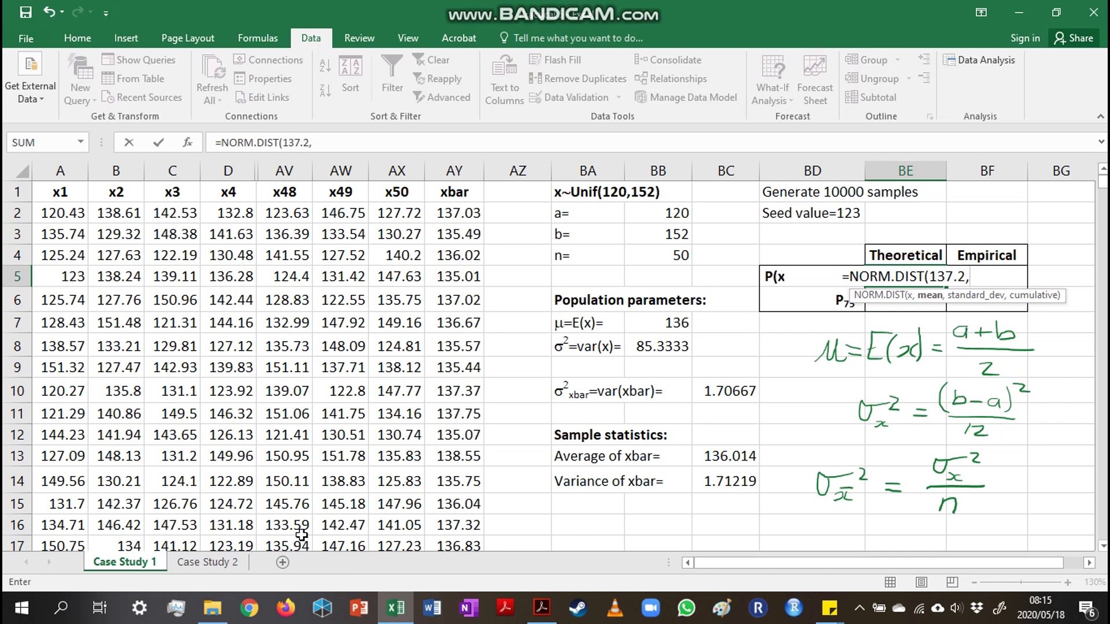
{"action": "left_click", "coordinate": [654, 324]}
{"action": "type", "text": ","}
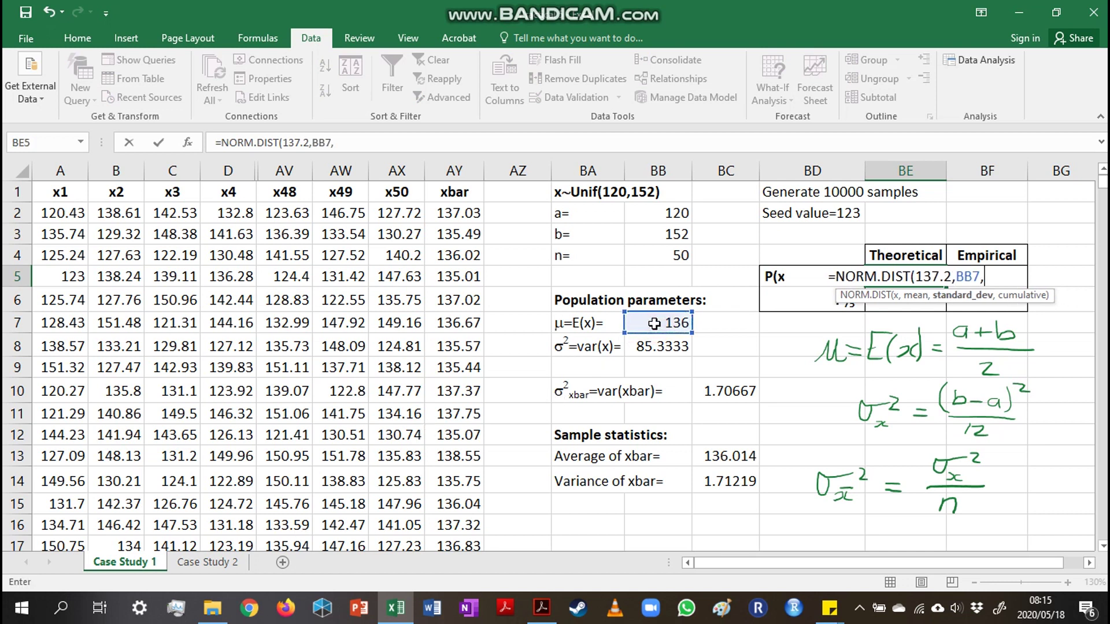
{"action": "type", "text": "s"}
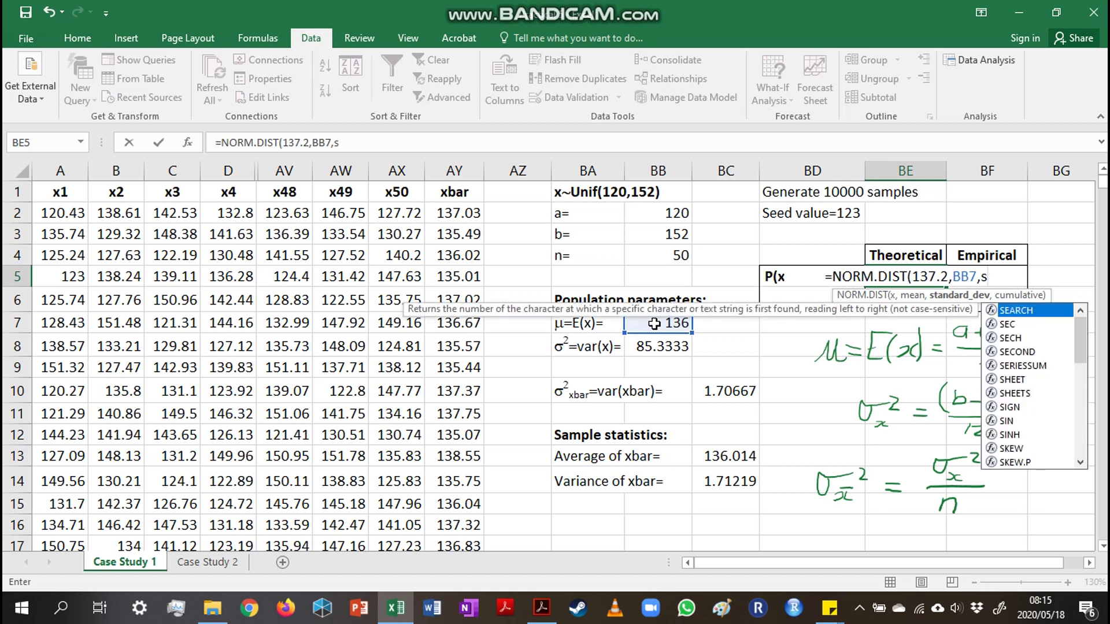
{"action": "type", "text": "q"}
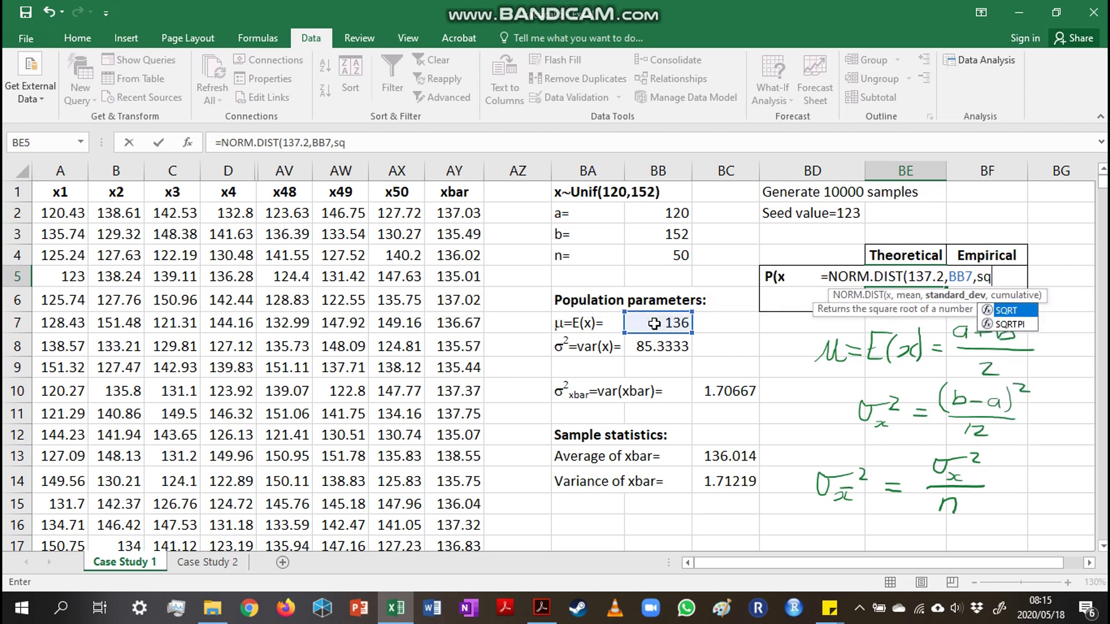
{"action": "key", "text": "Tab"}
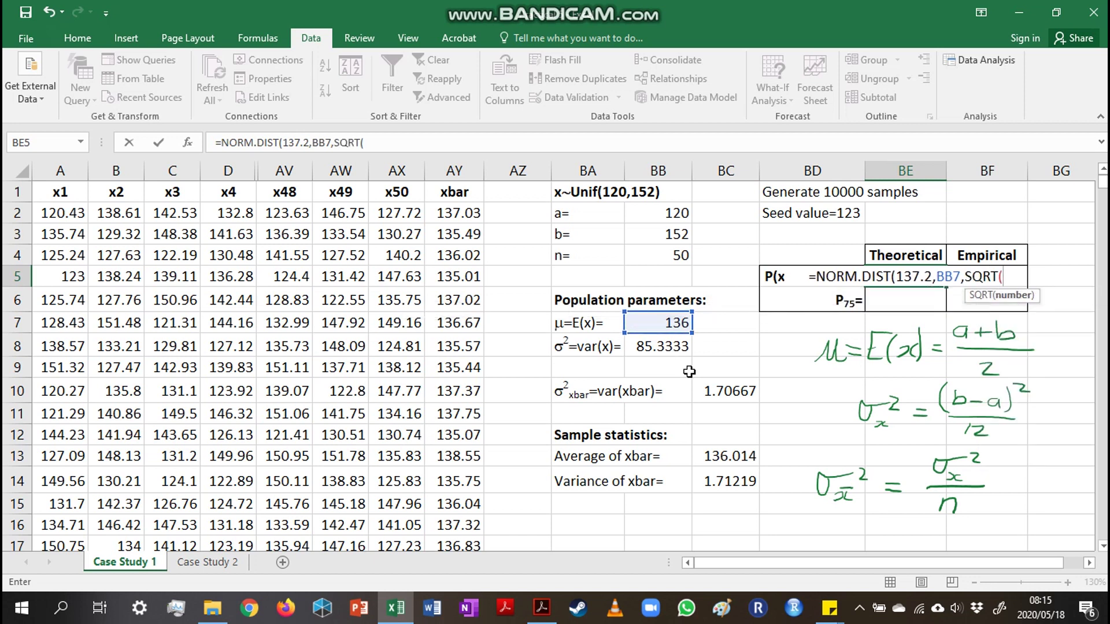
{"action": "left_click", "coordinate": [728, 399]}
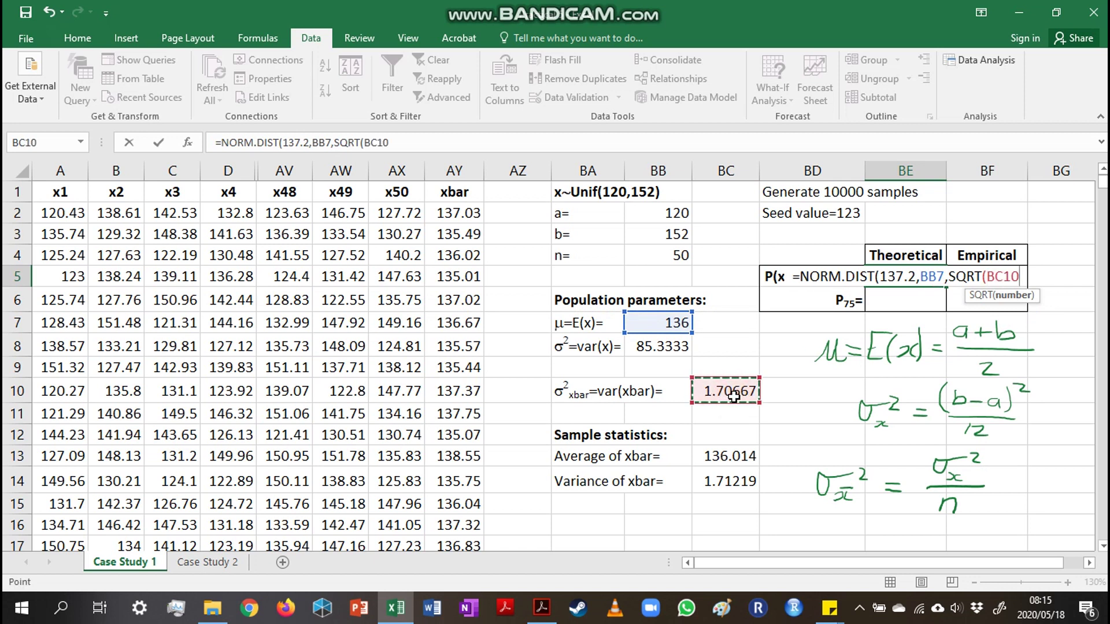
{"action": "type", "text": "),"}
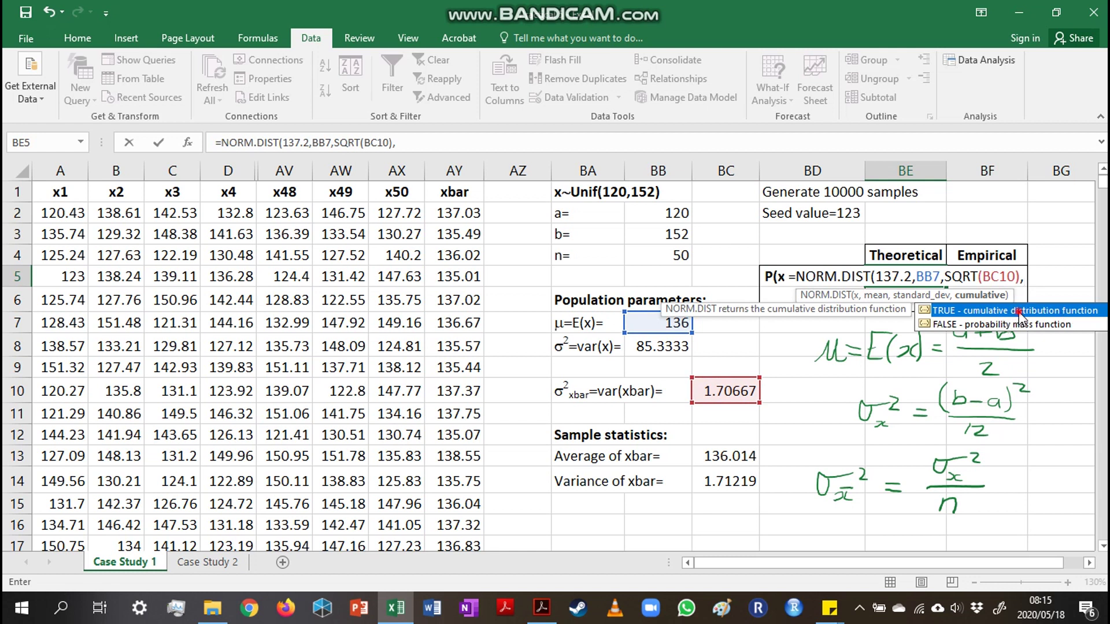
{"action": "double_click", "coordinate": [1017, 311]}
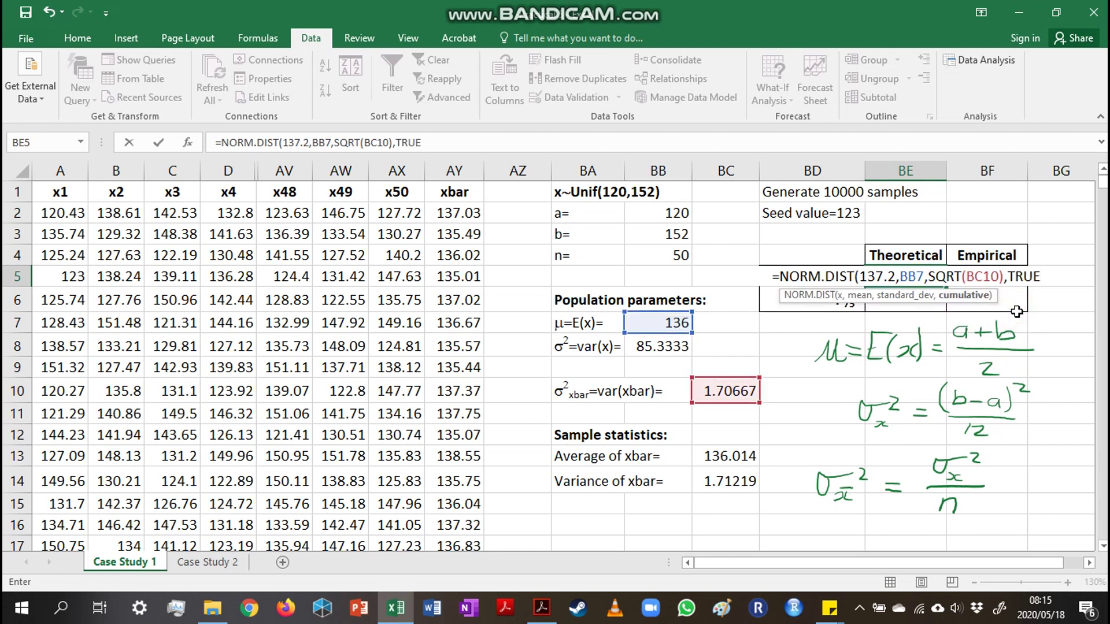
{"action": "type", "text": ")"}
{"action": "key", "text": "Return"}
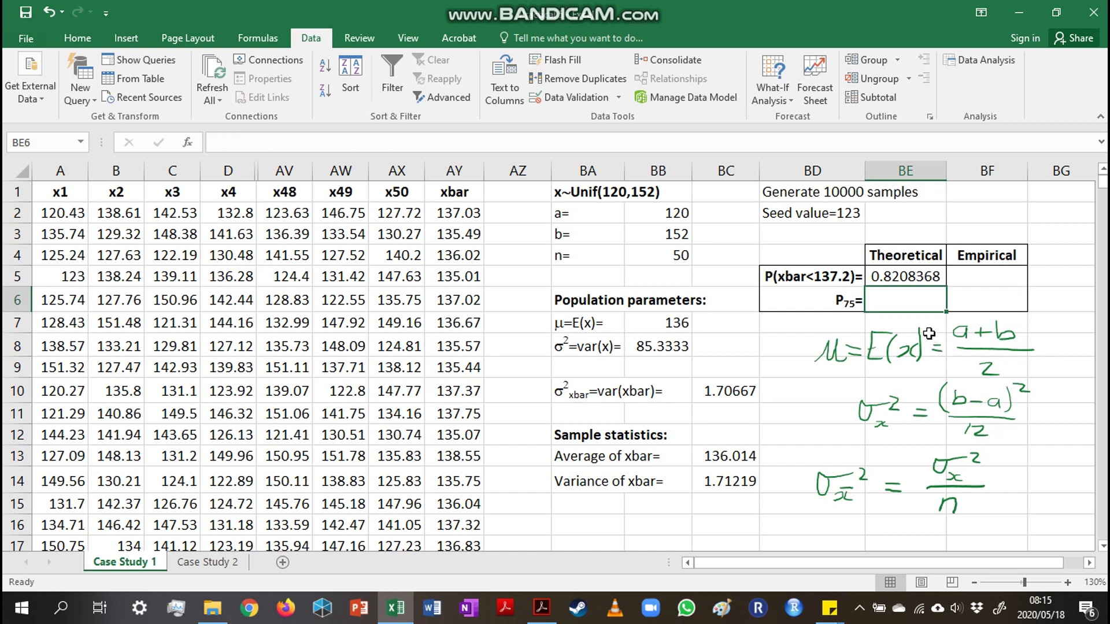
Calculate the theoretical 75th percentile of xbar in BE6 with the formula =NORM.INV(0.75,BB7,SQRT(BC10))
{"action": "left_click", "coordinate": [904, 298]}
{"action": "type", "text": "=n"}
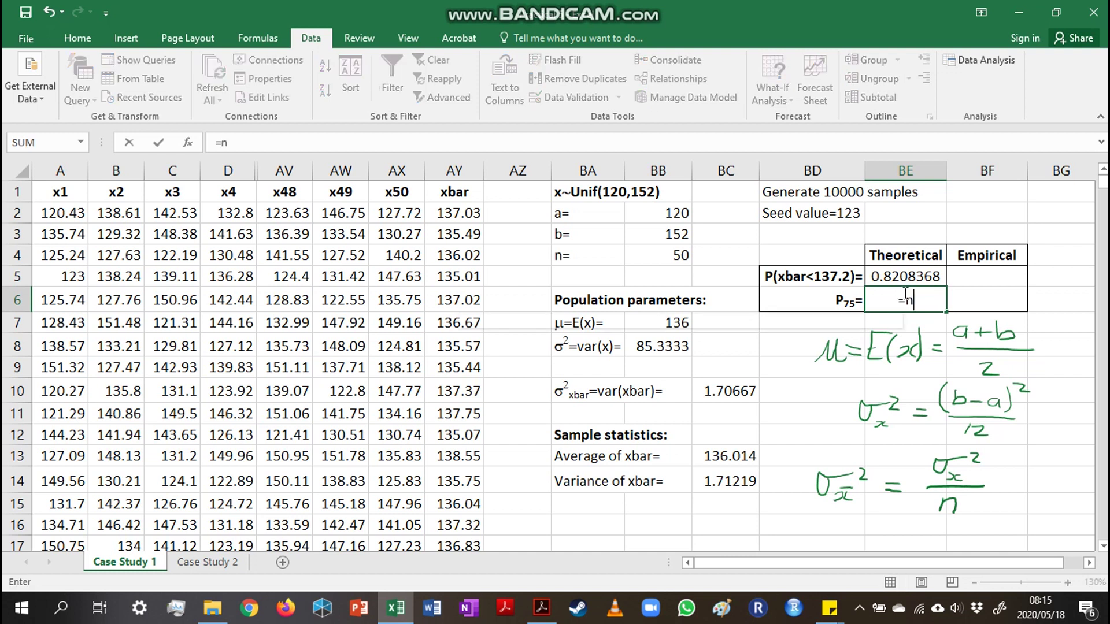
{"action": "type", "text": "orm"}
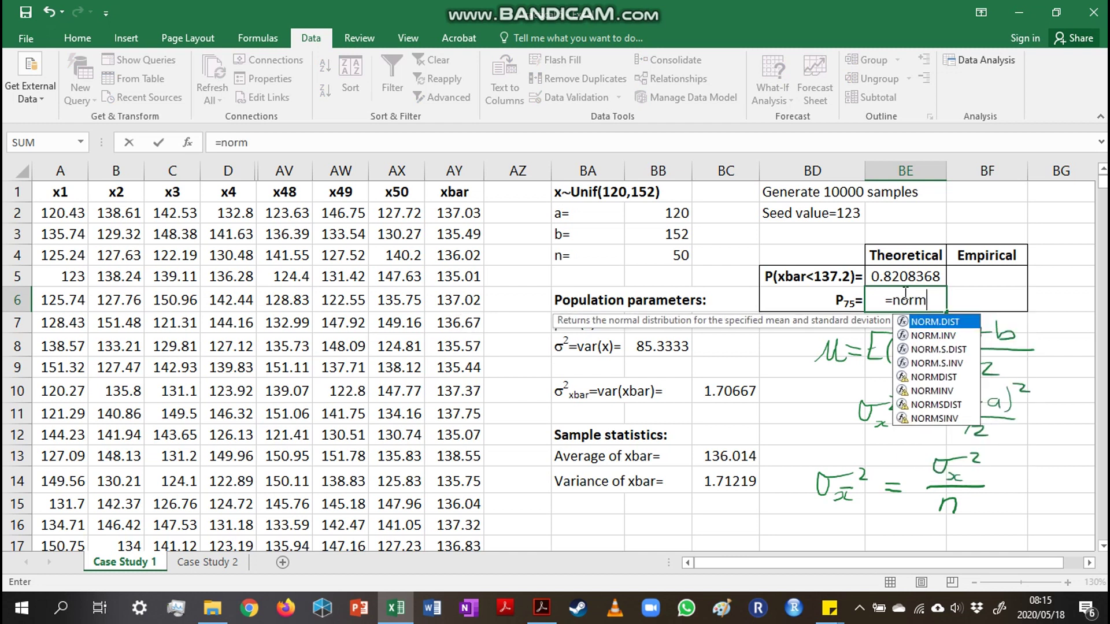
{"action": "key", "text": "Down"}
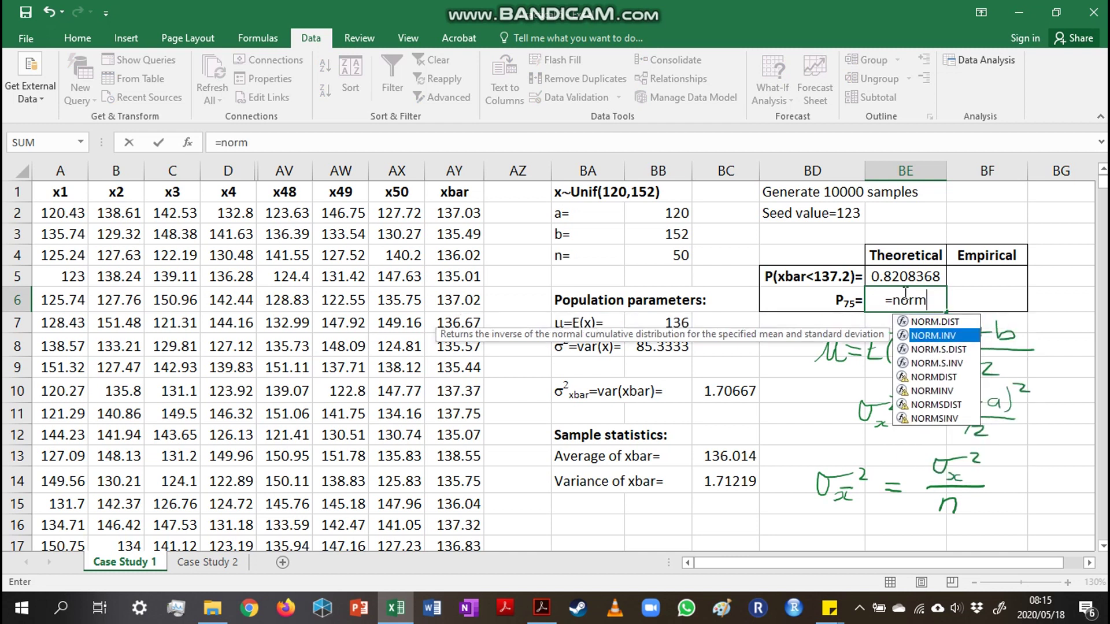
{"action": "key", "text": "Tab"}
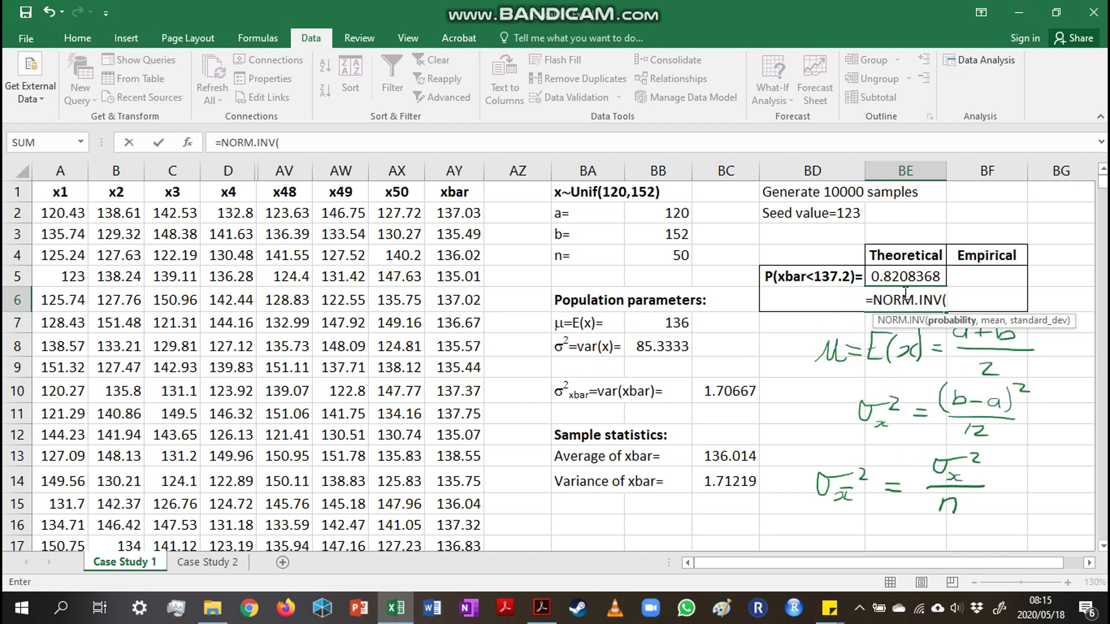
{"action": "type", "text": "0."}
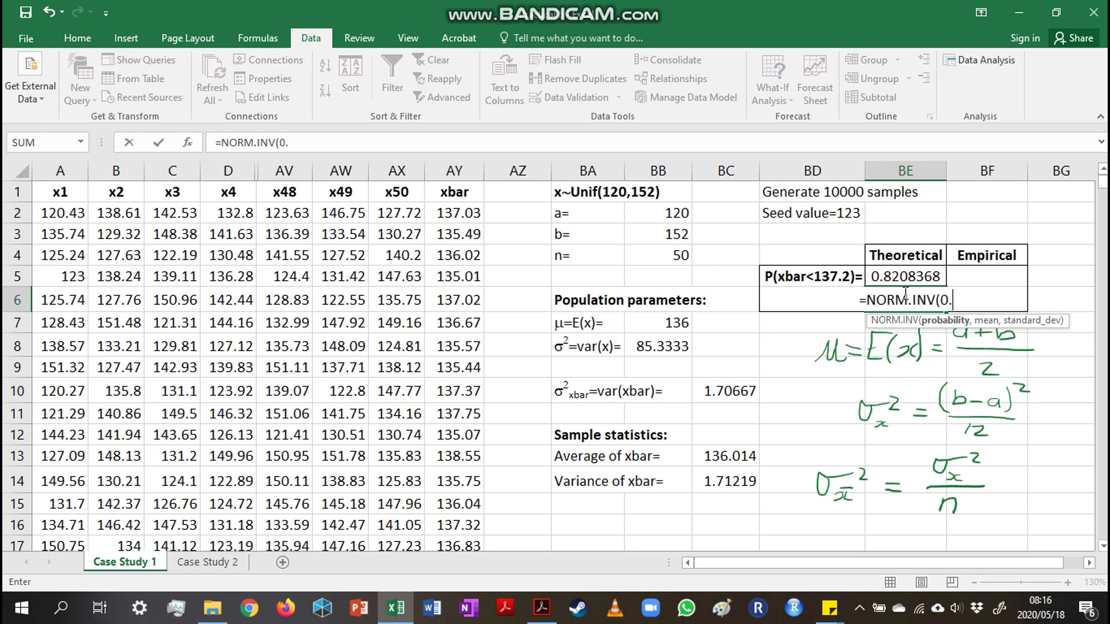
{"action": "type", "text": "75,"}
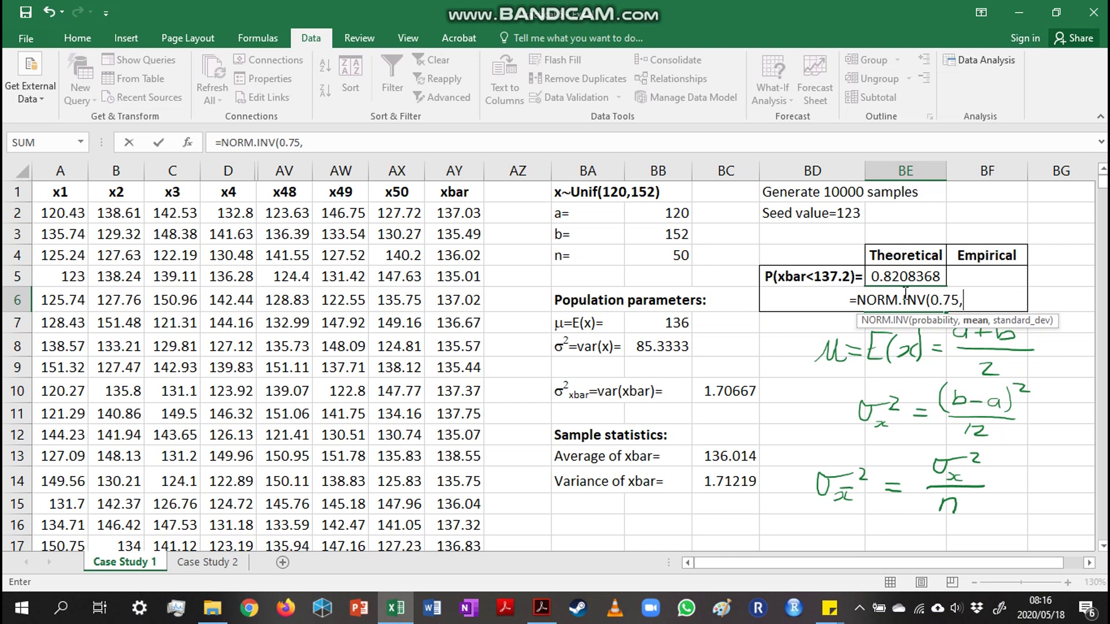
{"action": "left_click", "coordinate": [653, 327]}
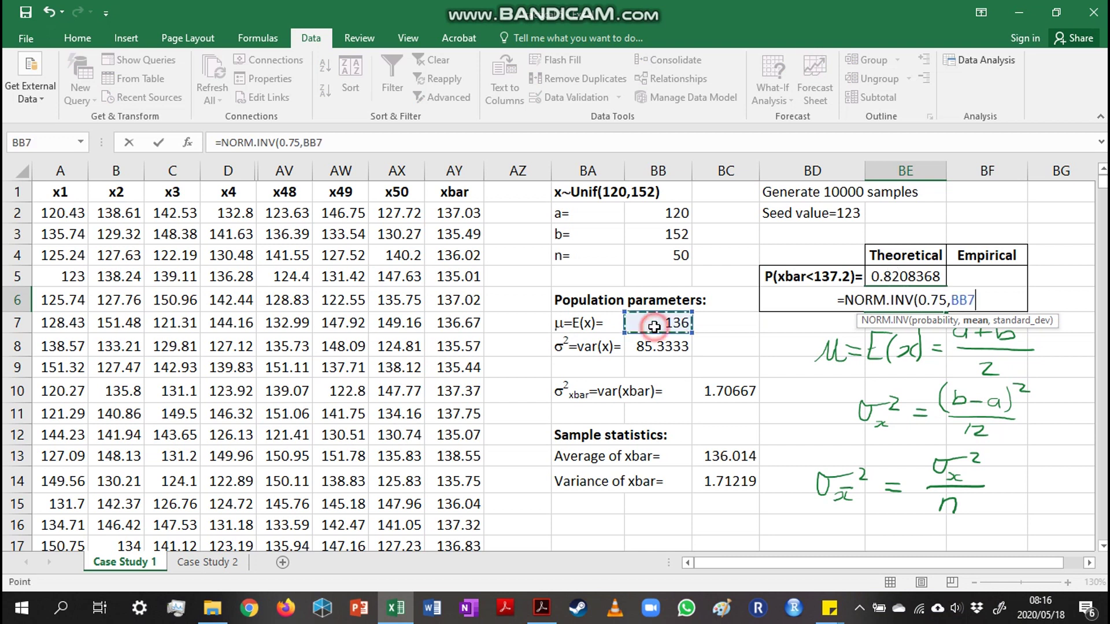
{"action": "type", "text": ","}
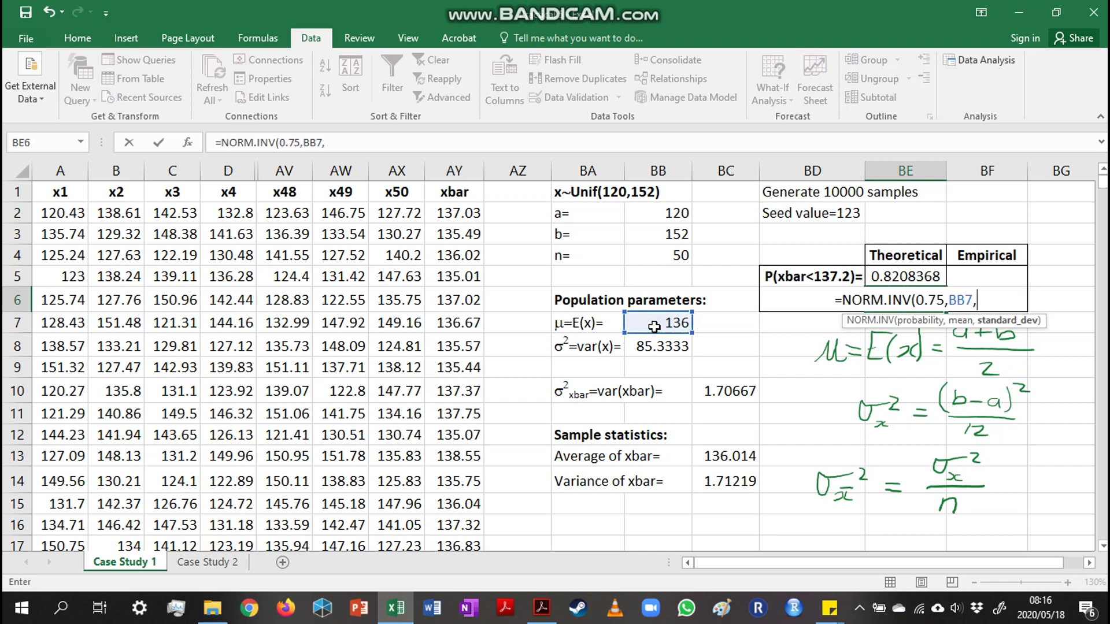
{"action": "type", "text": "sqr"}
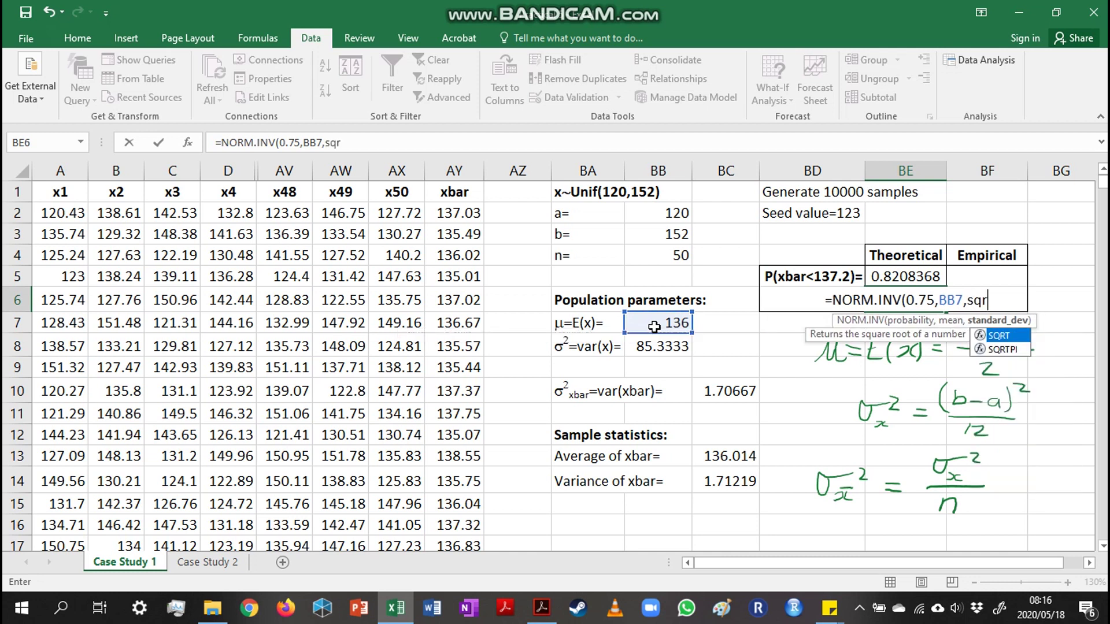
{"action": "key", "text": "Tab"}
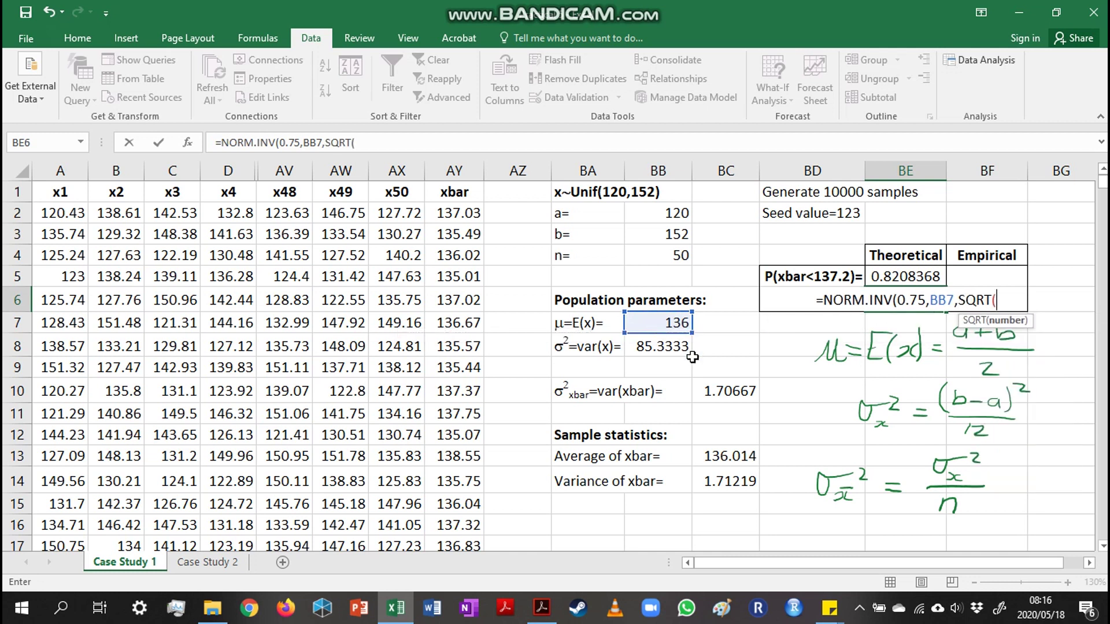
{"action": "left_click", "coordinate": [734, 398]}
{"action": "type", "text": ")"}
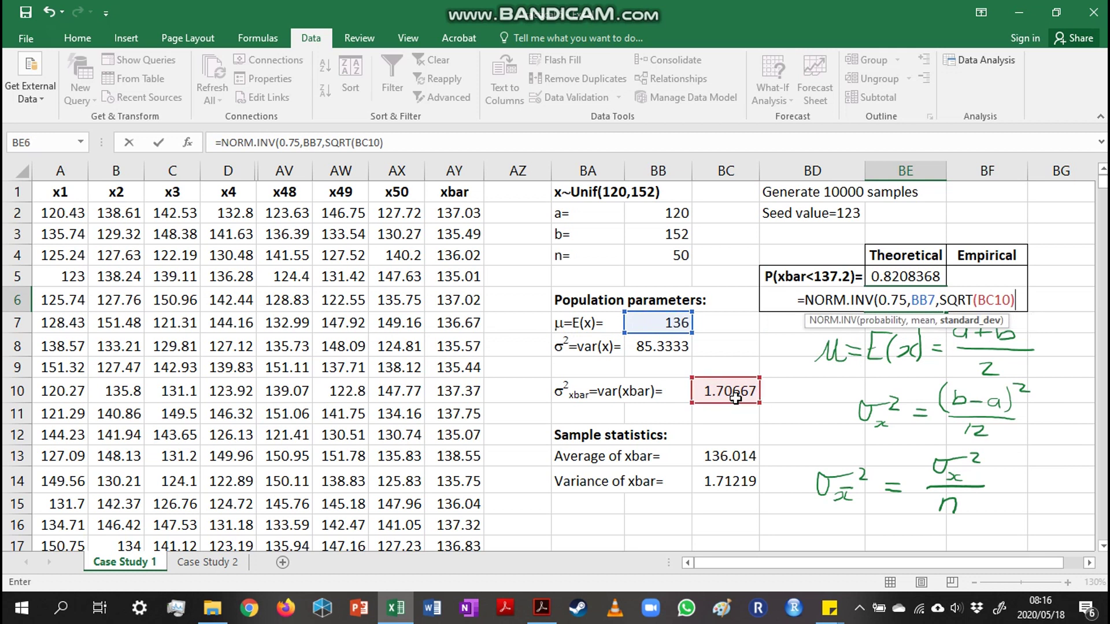
{"action": "key", "text": "Return"}
{"action": "key", "text": "Return"}
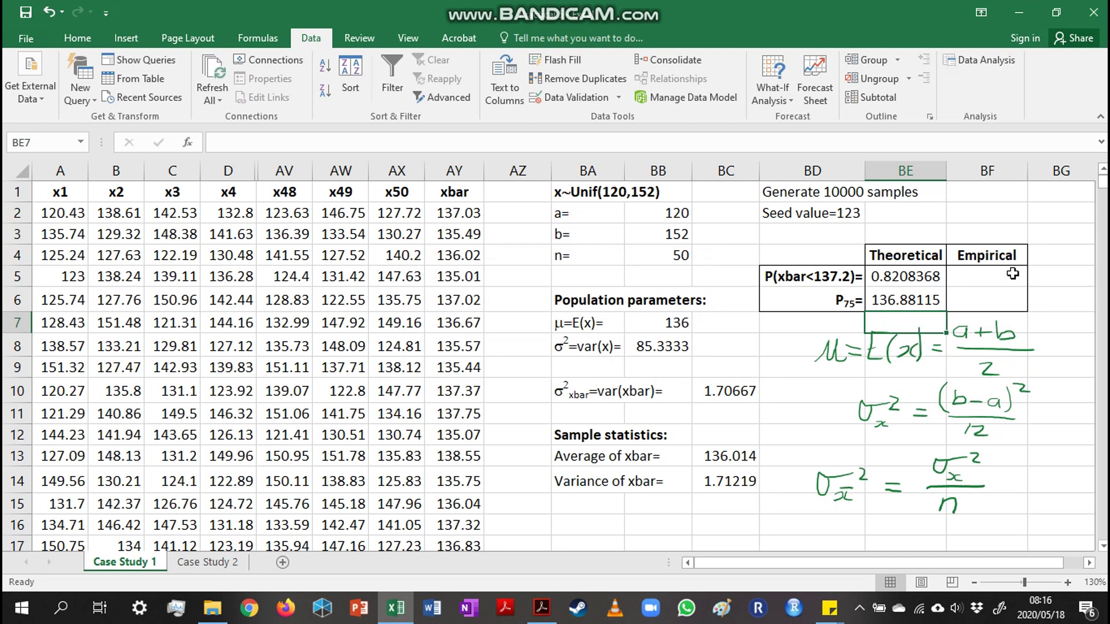
Calculate the empirical P(xbar<137.2) in BF5 with the formula =COUNTIF(AY:AY,"<137.2")/COUNT(AY:AY)
{"action": "left_click", "coordinate": [460, 167]}
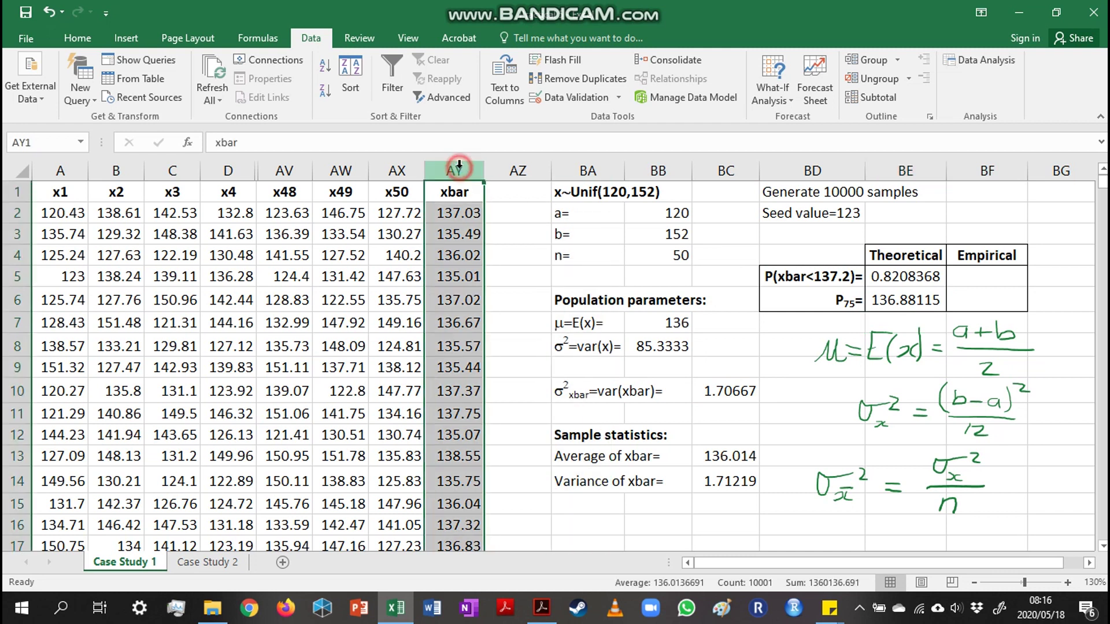
{"action": "left_click", "coordinate": [999, 275]}
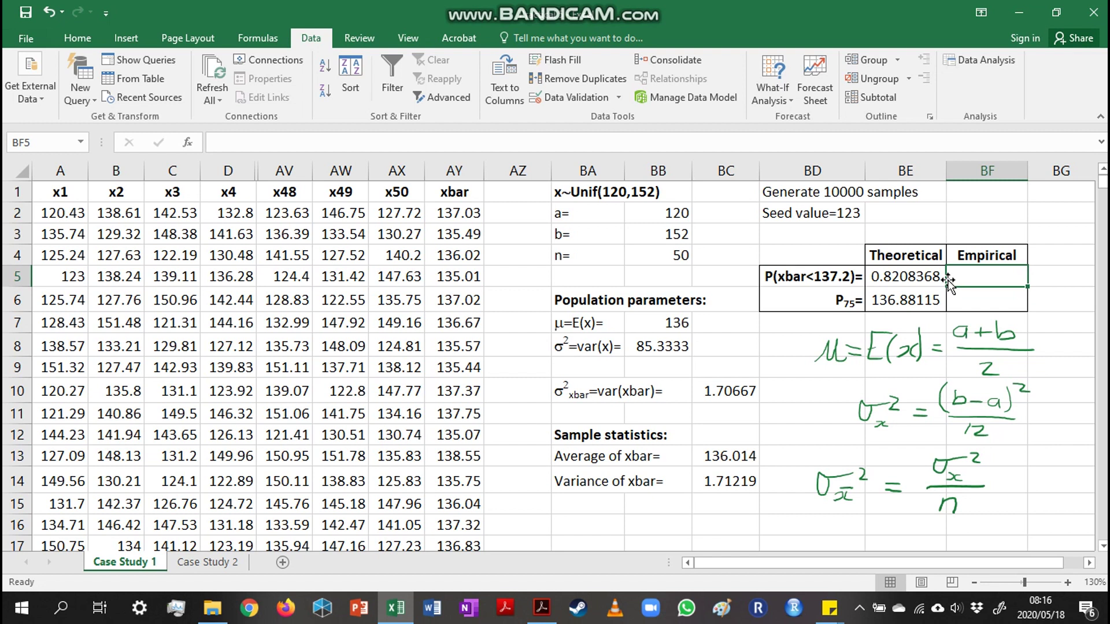
{"action": "type", "text": "=cou"}
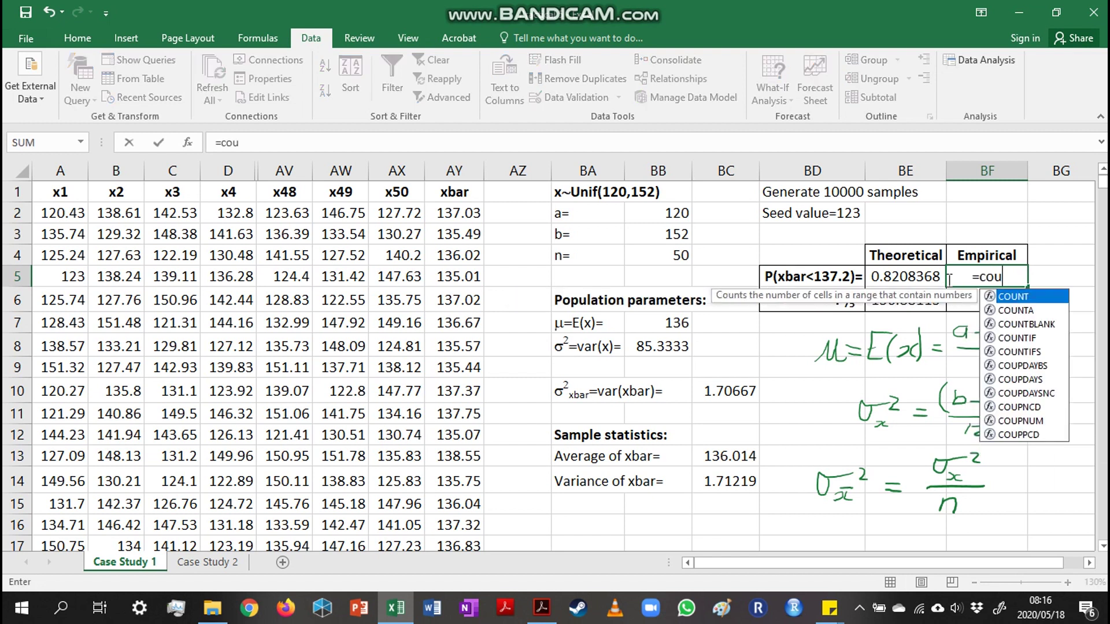
{"action": "type", "text": "nti"}
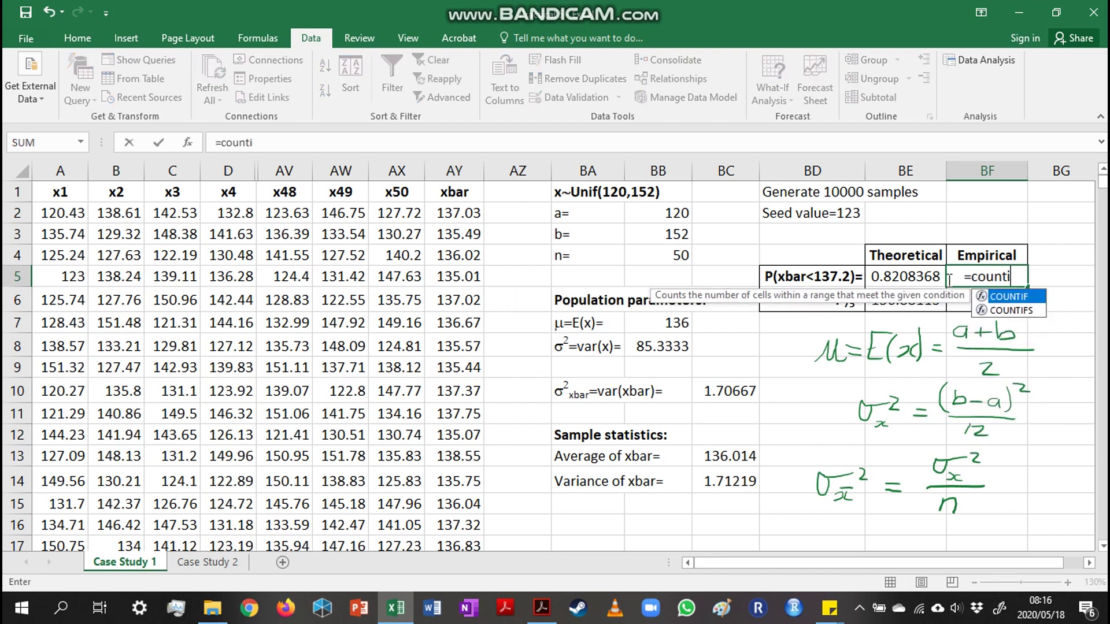
{"action": "key", "text": "Tab"}
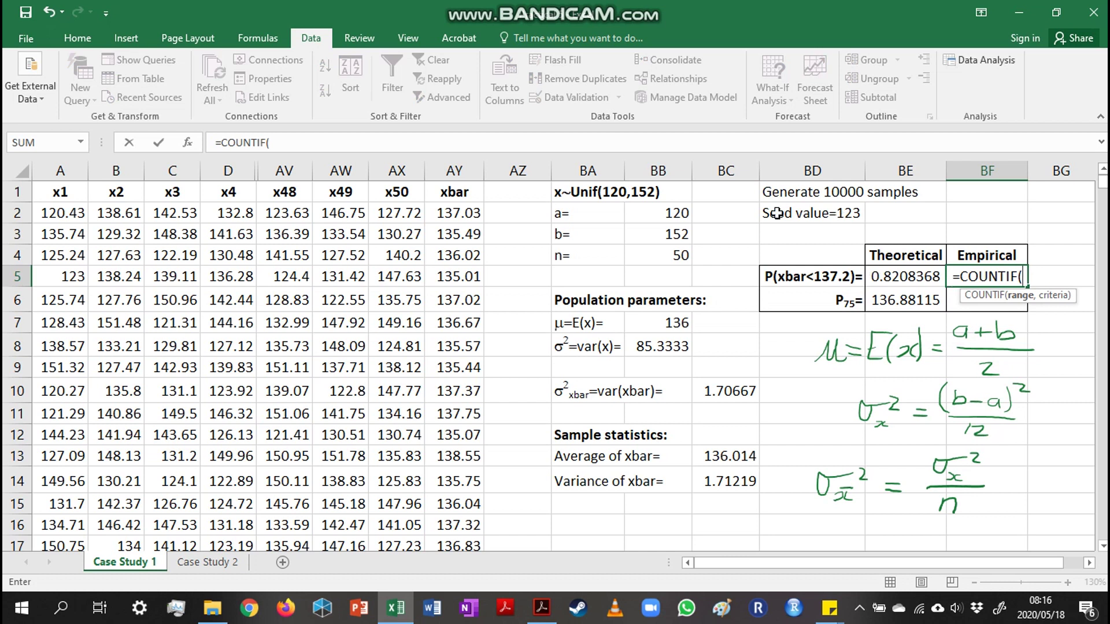
{"action": "left_click", "coordinate": [466, 167]}
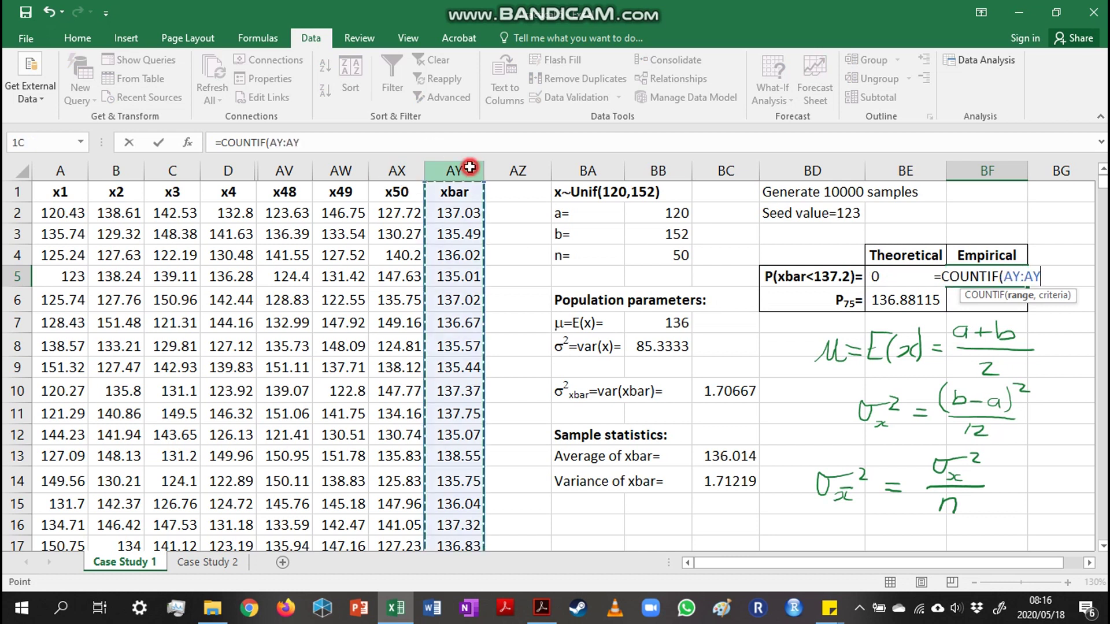
{"action": "type", "text": ","}
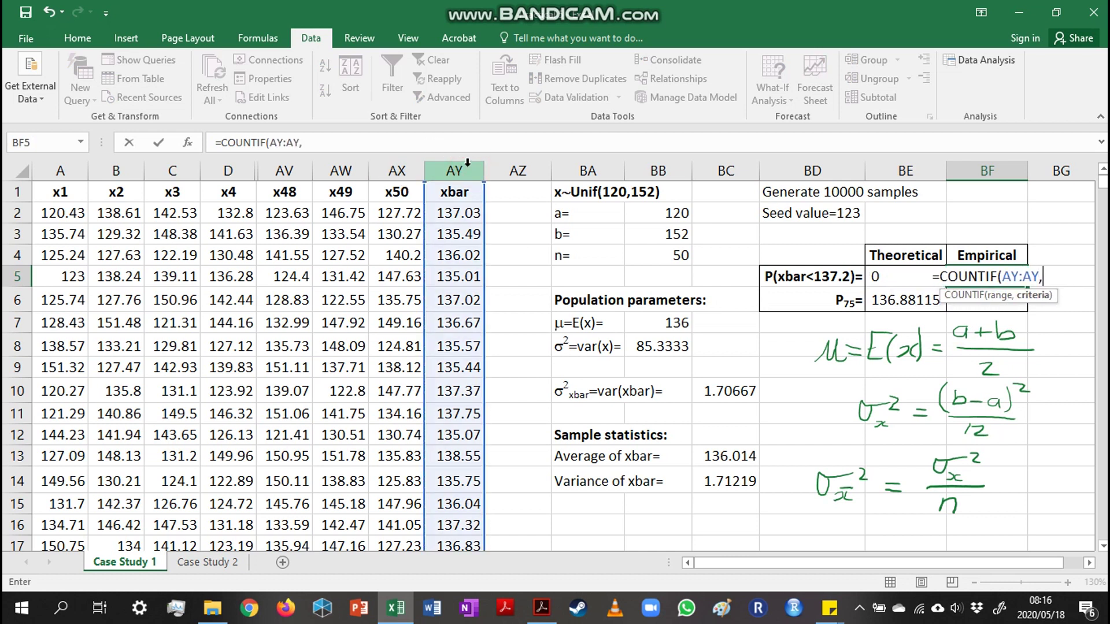
{"action": "type", "text": "\"<"}
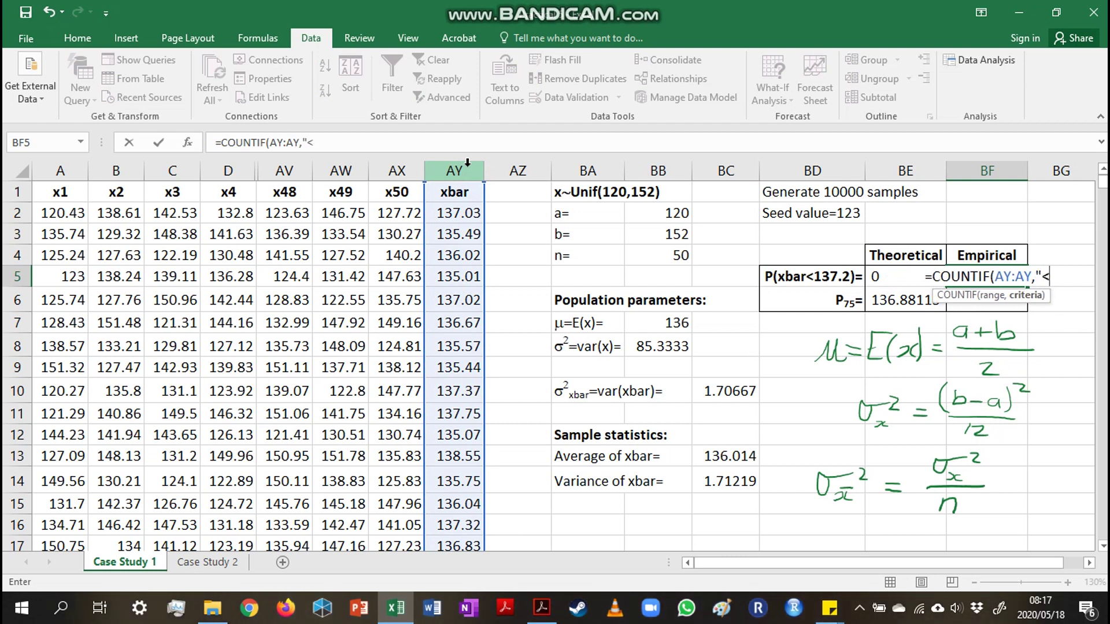
{"action": "type", "text": "13"}
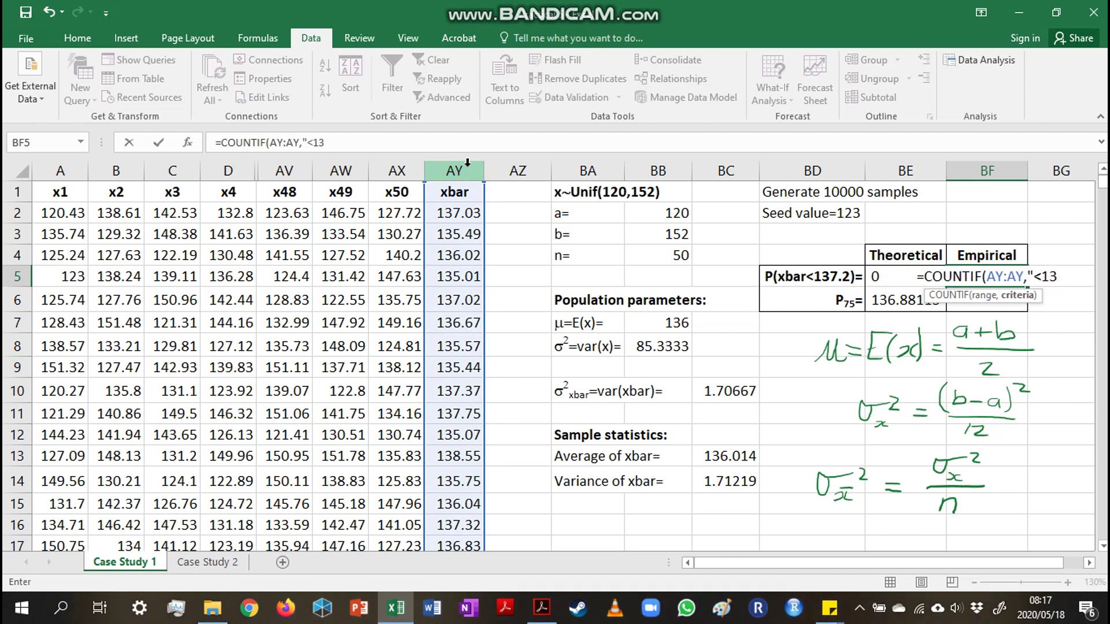
{"action": "type", "text": "7.2"}
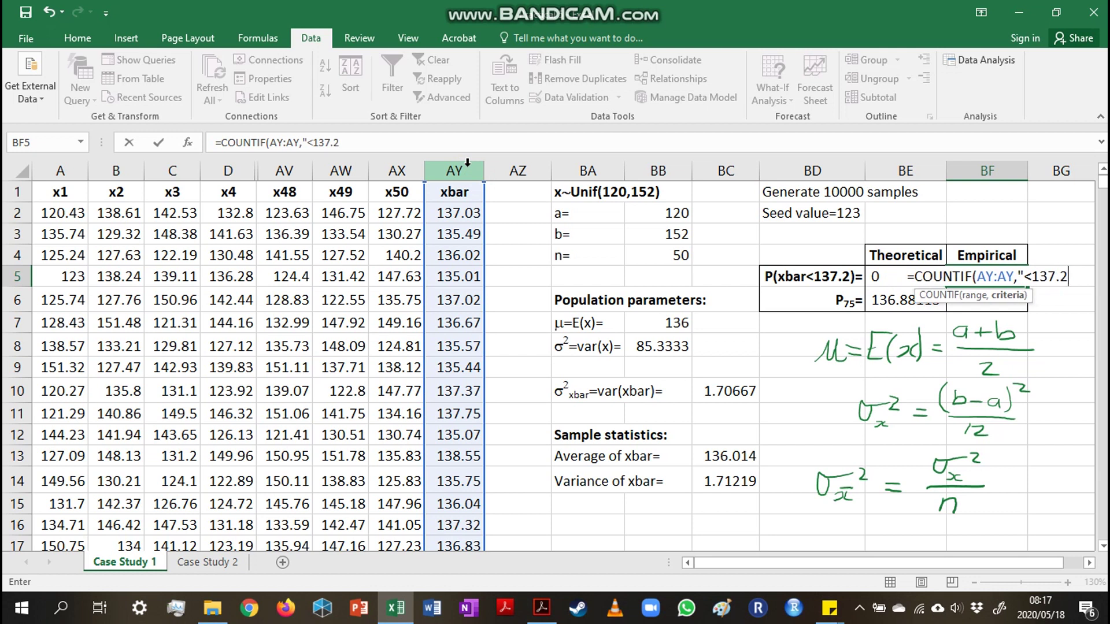
{"action": "type", "text": "\")"}
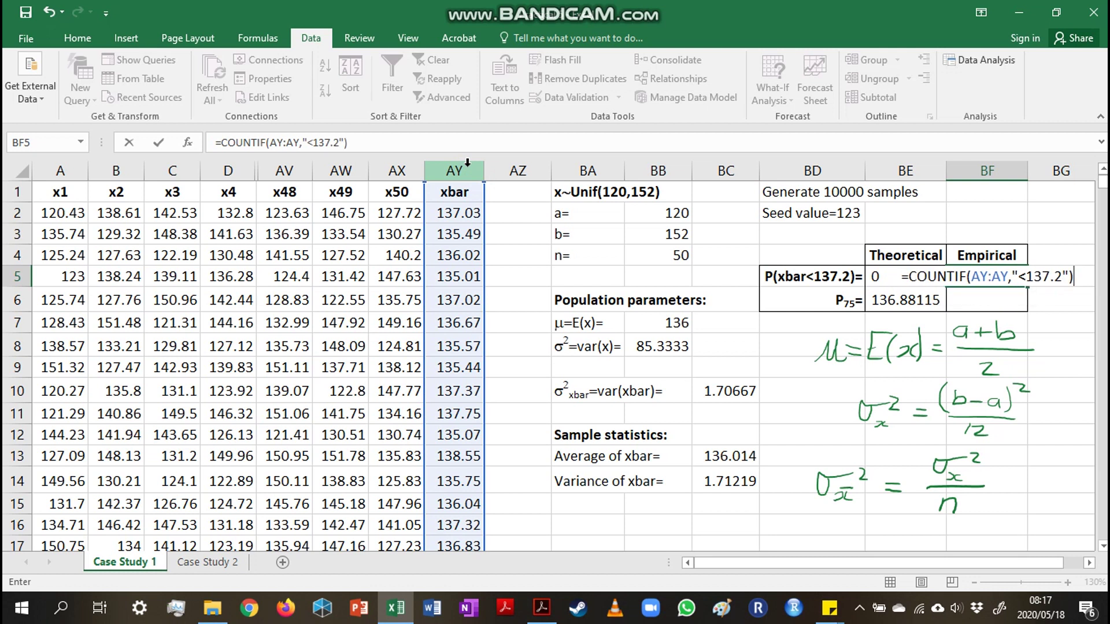
{"action": "type", "text": "/"}
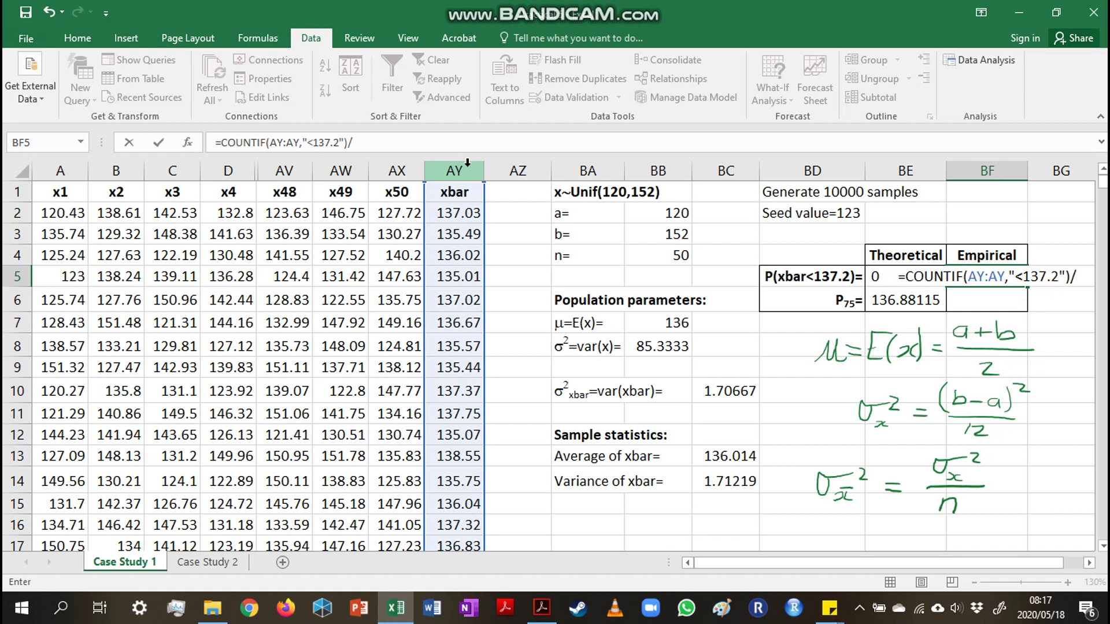
{"action": "type", "text": "cou"}
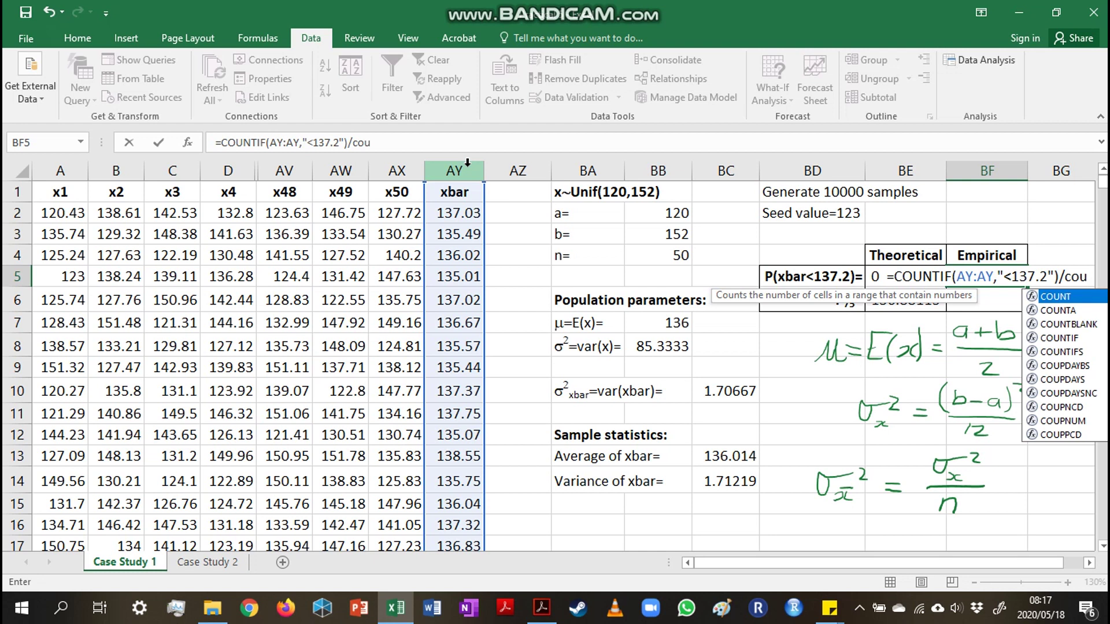
{"action": "key", "text": "Tab"}
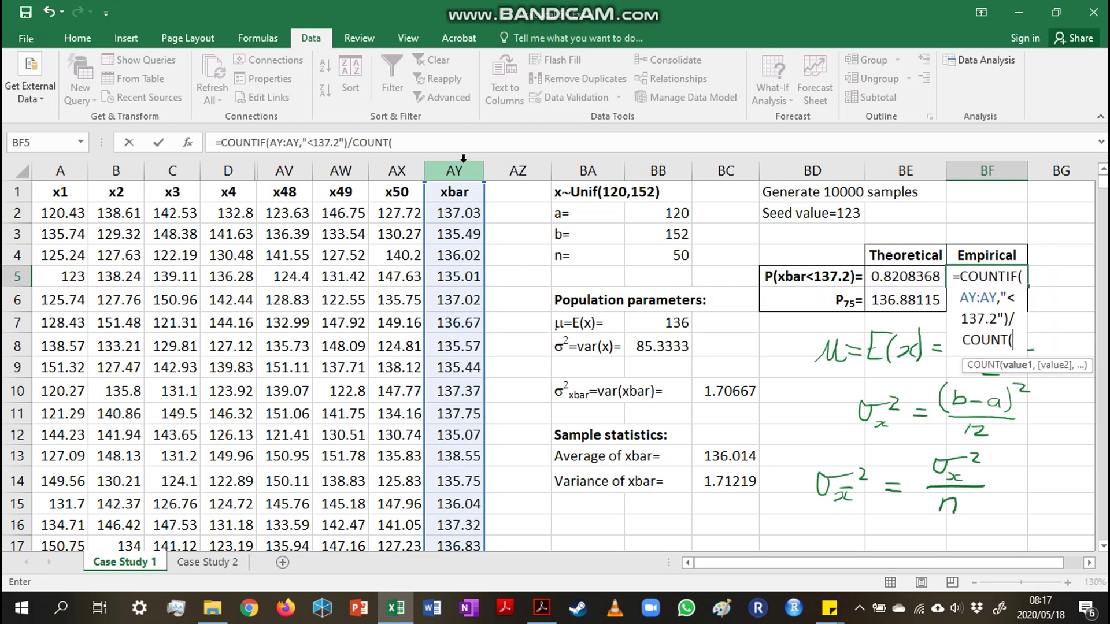
{"action": "left_click", "coordinate": [452, 168]}
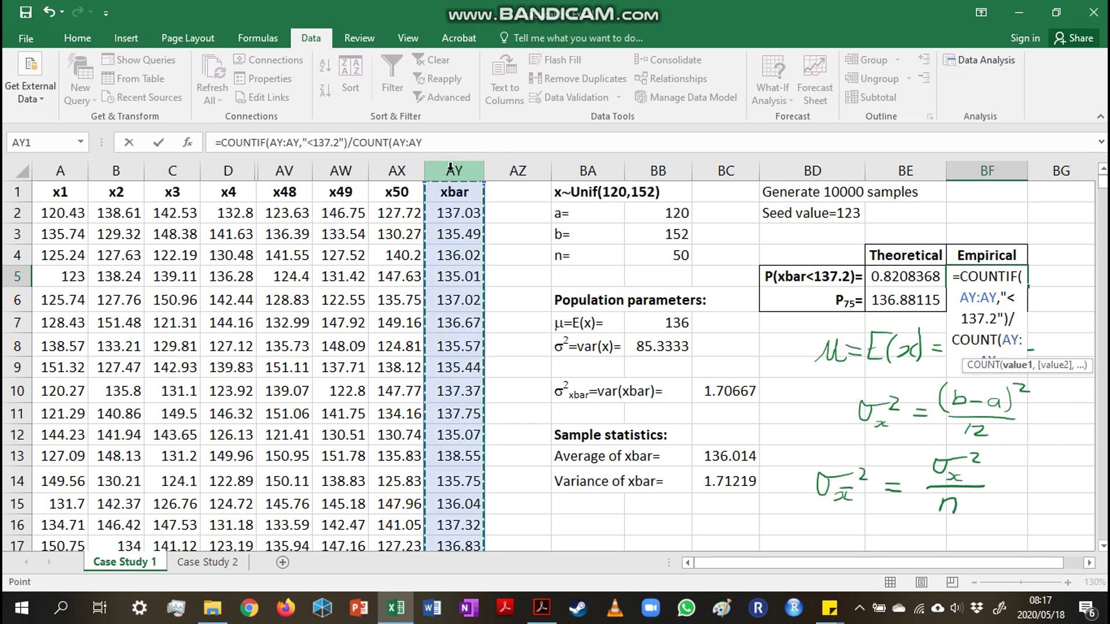
{"action": "type", "text": ")"}
{"action": "key", "text": "Return"}
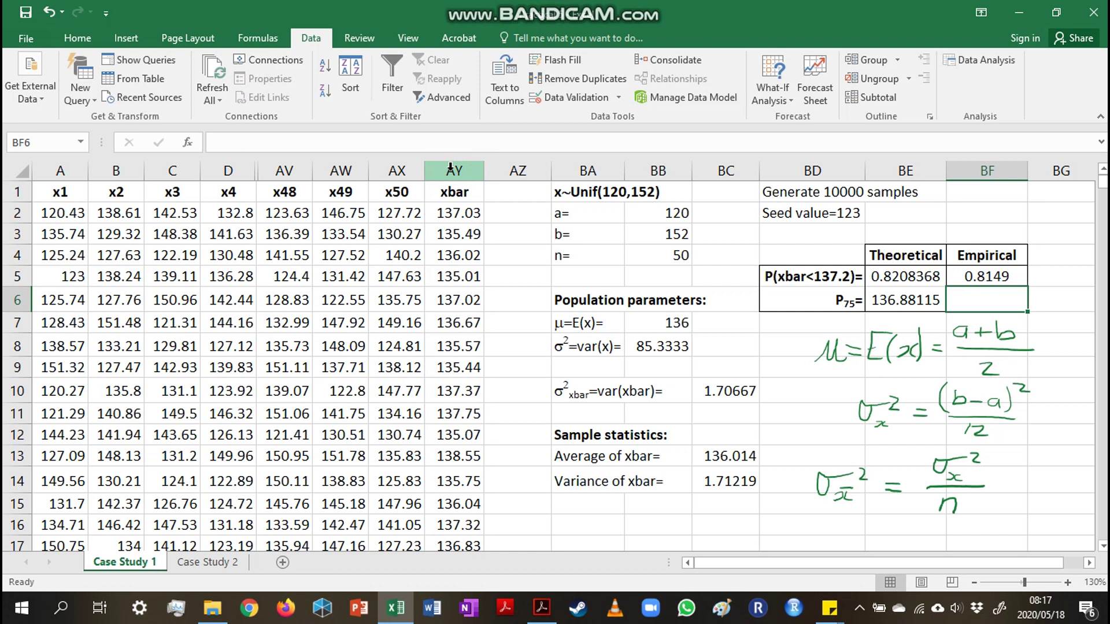
Calculate the empirical 75th percentile of xbar in BF6 with the formula =PERCENTILE.EXC(AY:AY,0.75)
{"action": "type", "text": "=p"}
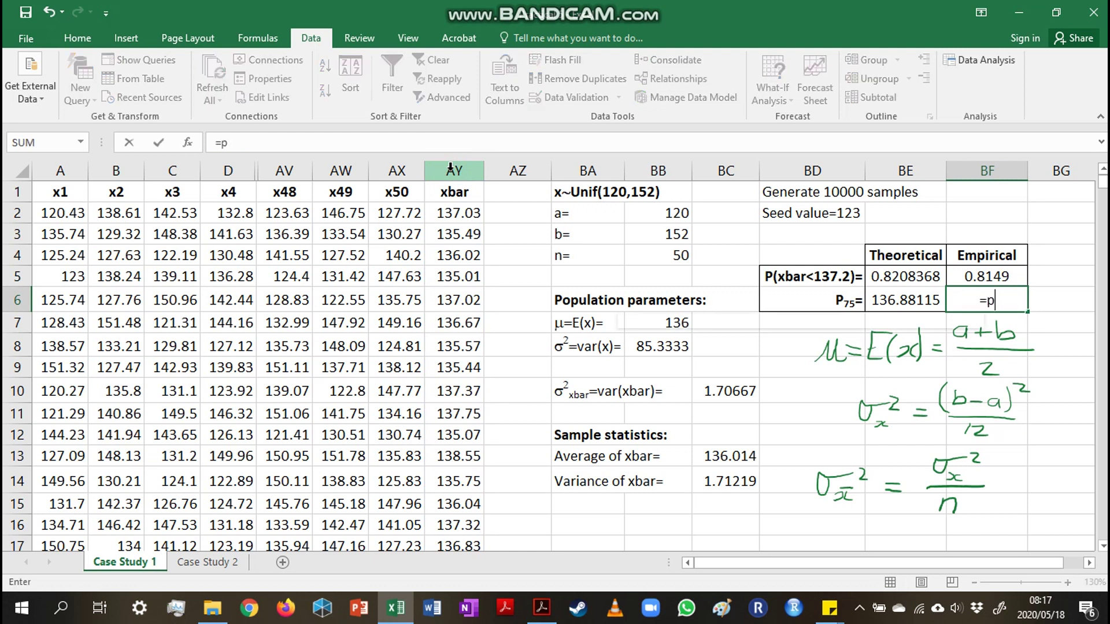
{"action": "type", "text": "er"}
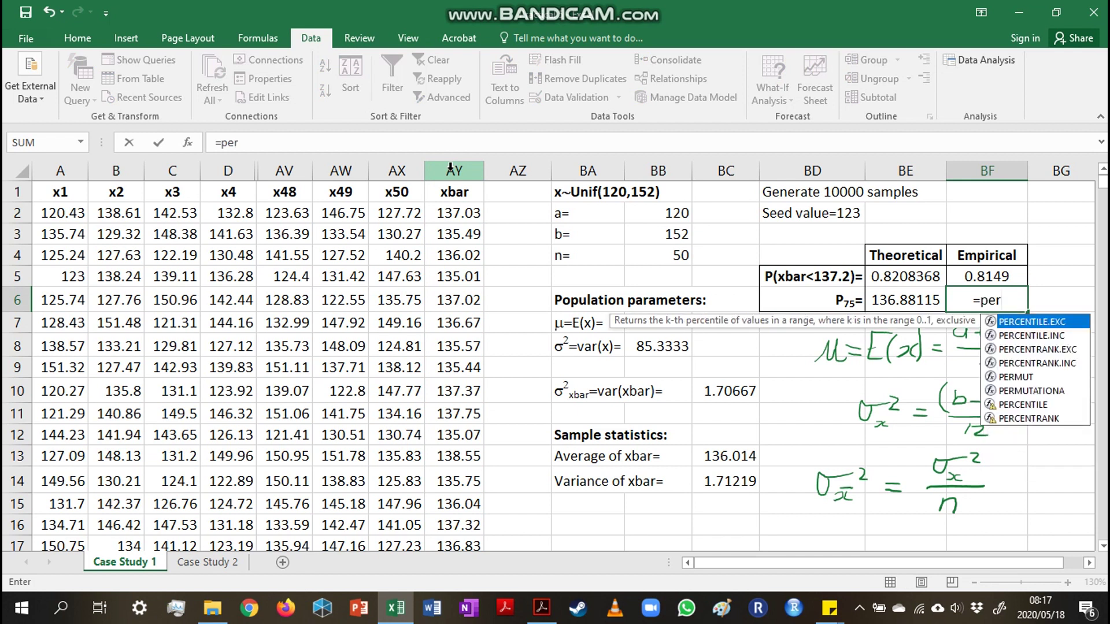
{"action": "key", "text": "Tab"}
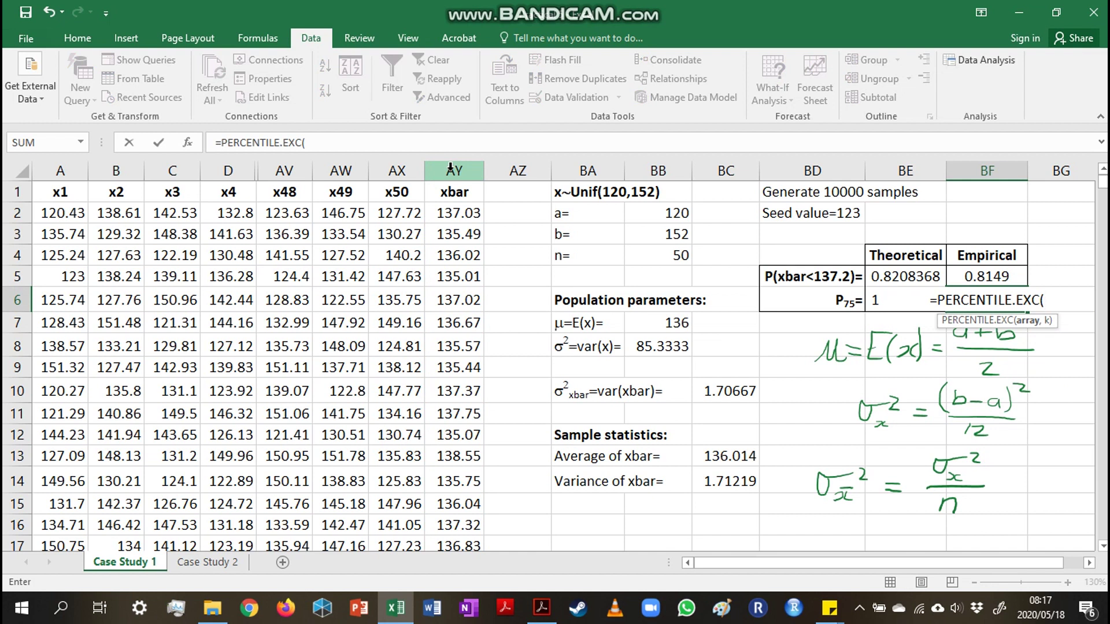
{"action": "left_click", "coordinate": [450, 168]}
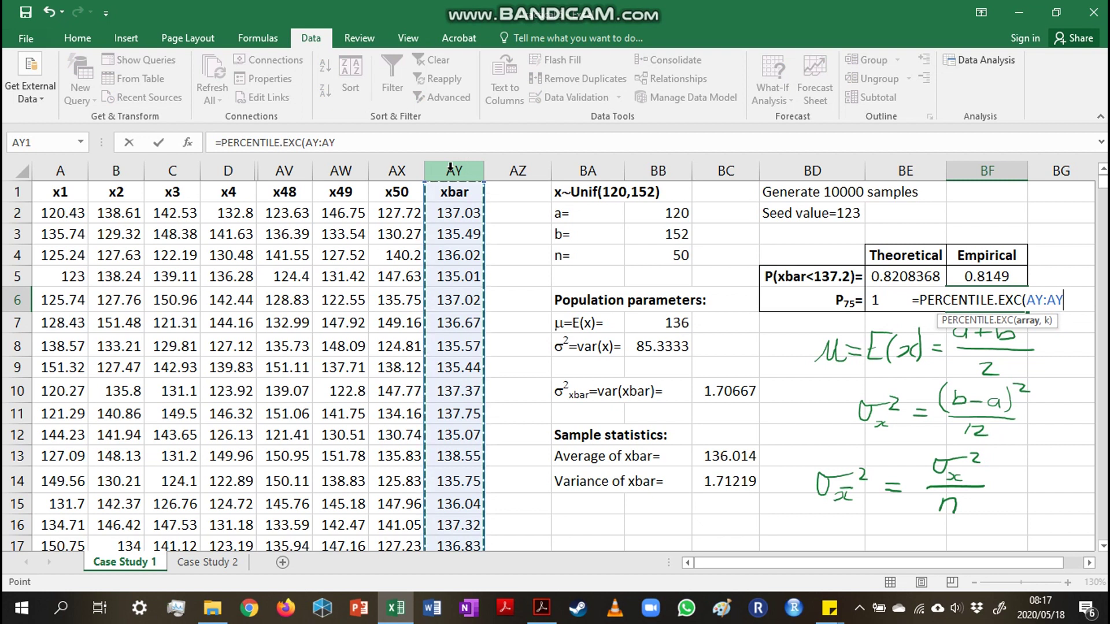
{"action": "type", "text": ",0"}
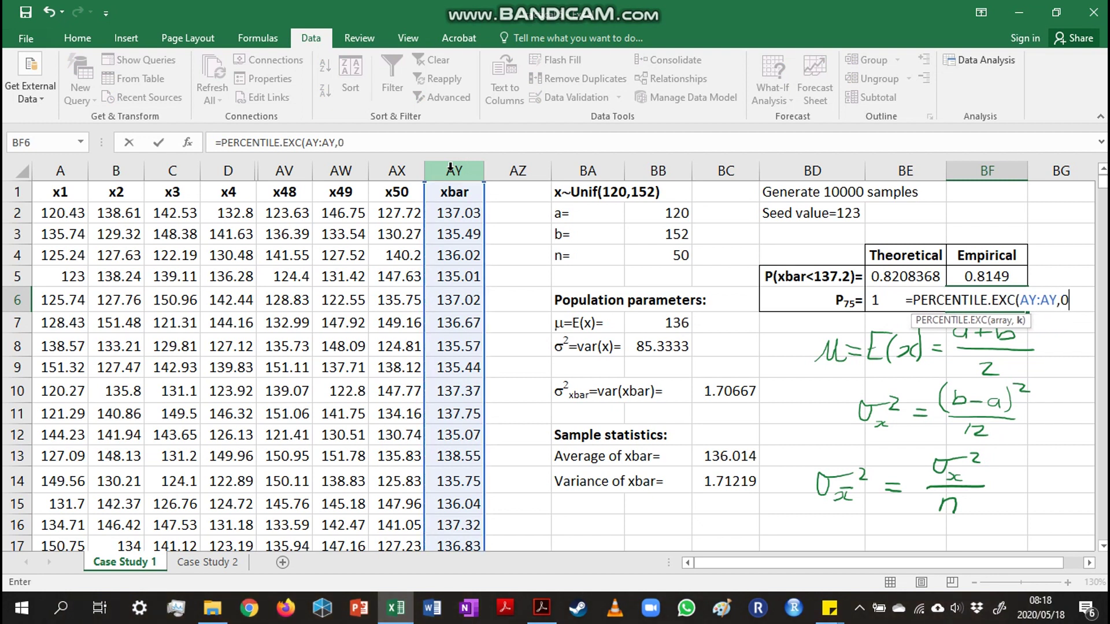
{"action": "type", "text": ".75"}
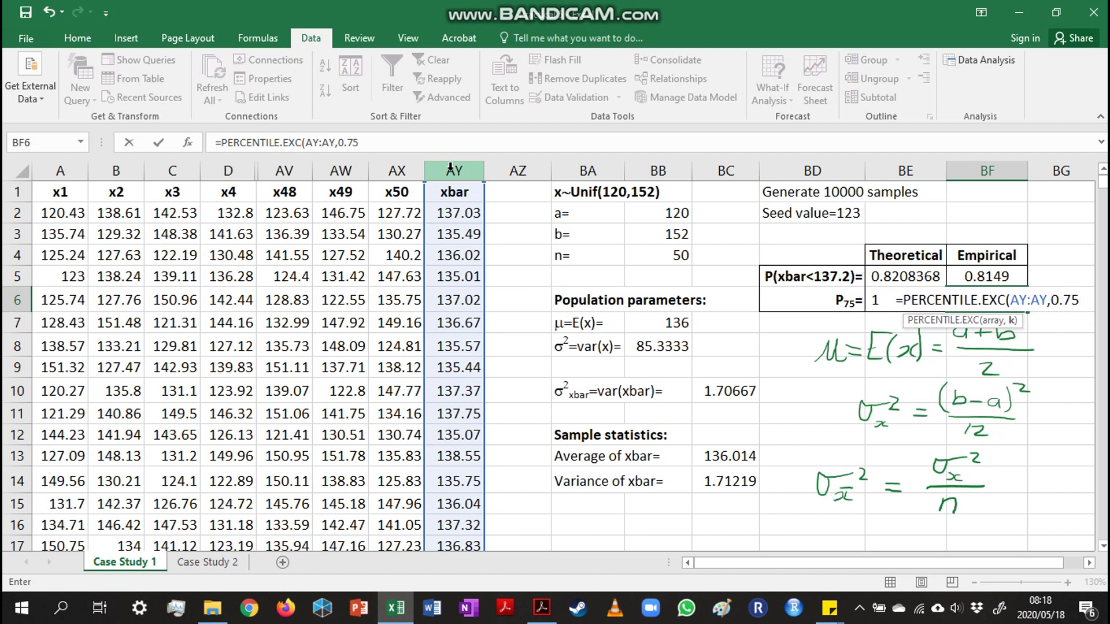
{"action": "type", "text": ")"}
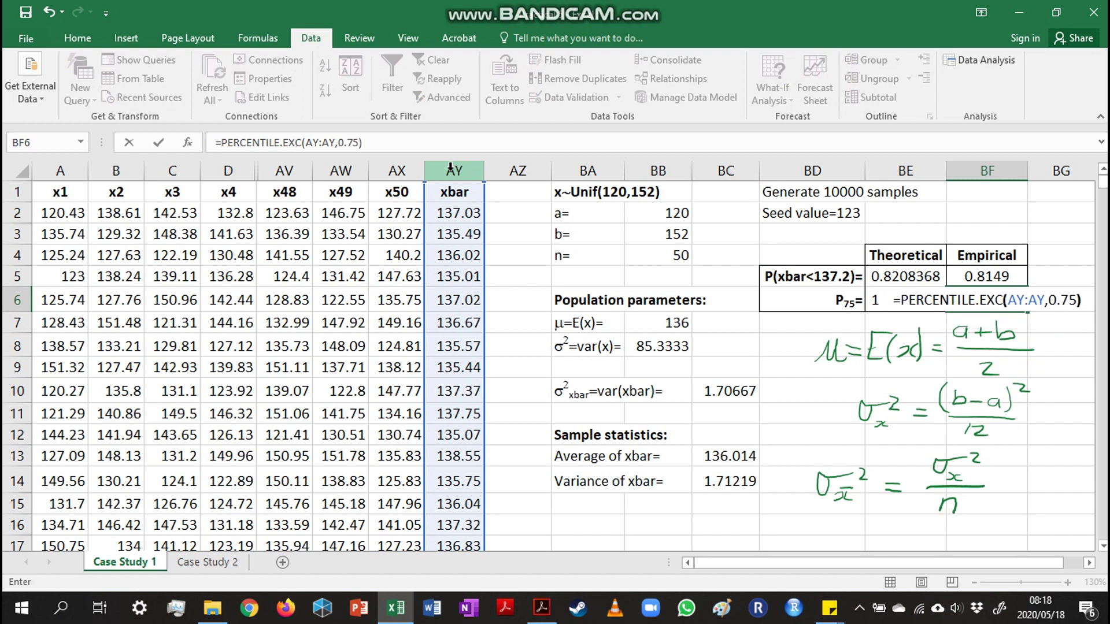
{"action": "key", "text": "Return"}
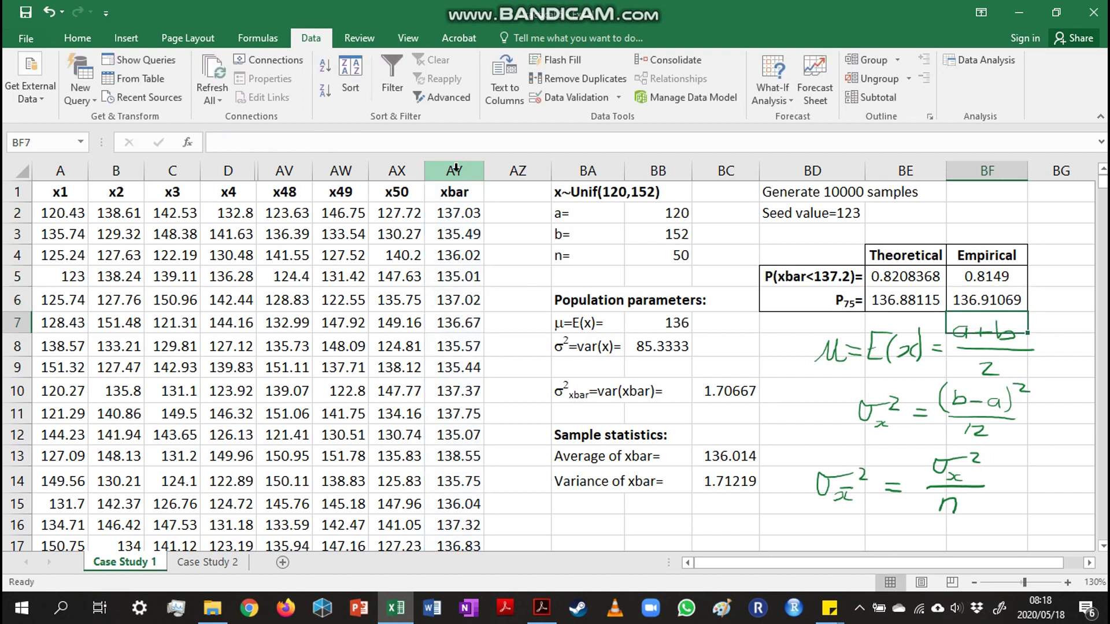